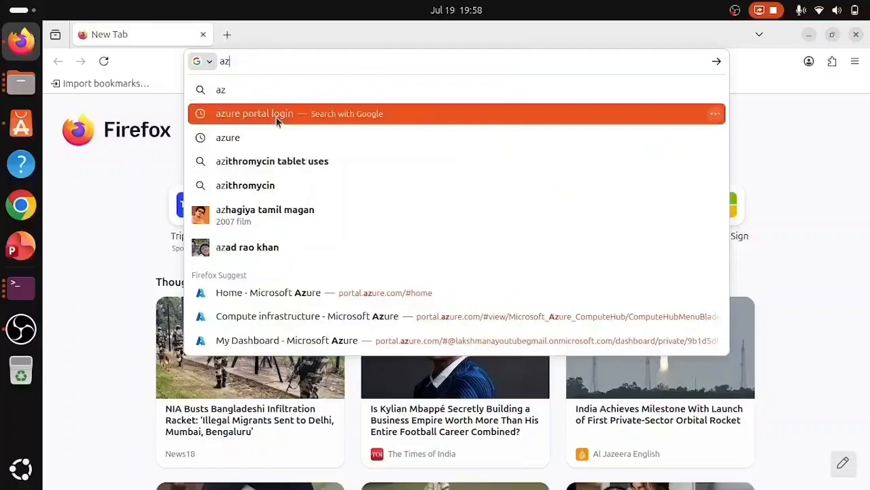
- Search Google for 'azure portal login' and open the Microsoft Azure portal result
left_click(276, 114)
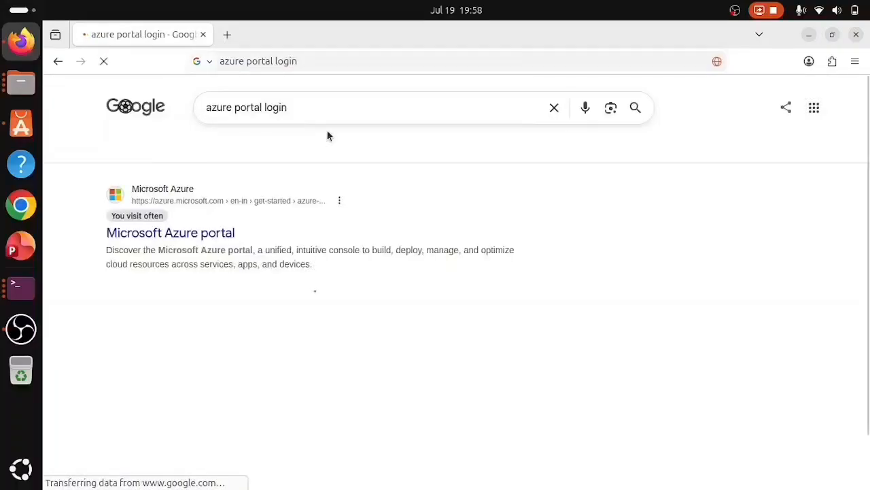
left_click(170, 233)
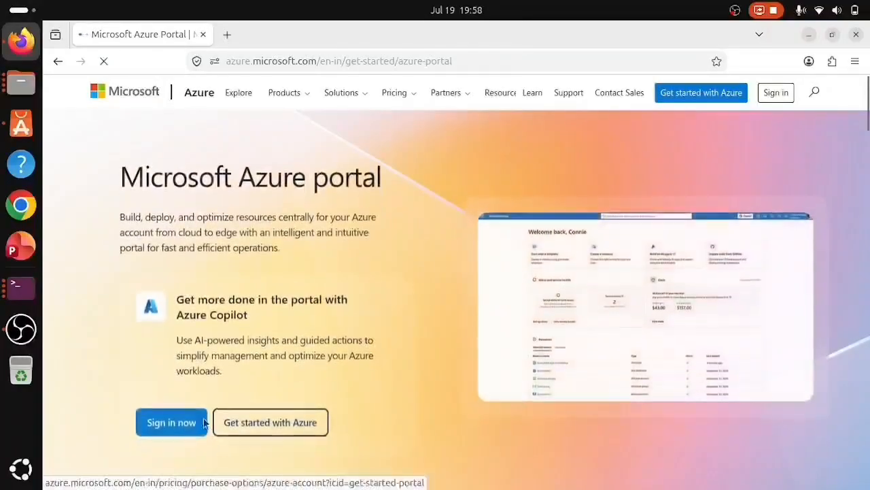
- Sign in from the Azure portal page to reach the portal.azure.com home dashboard
left_click(165, 422)
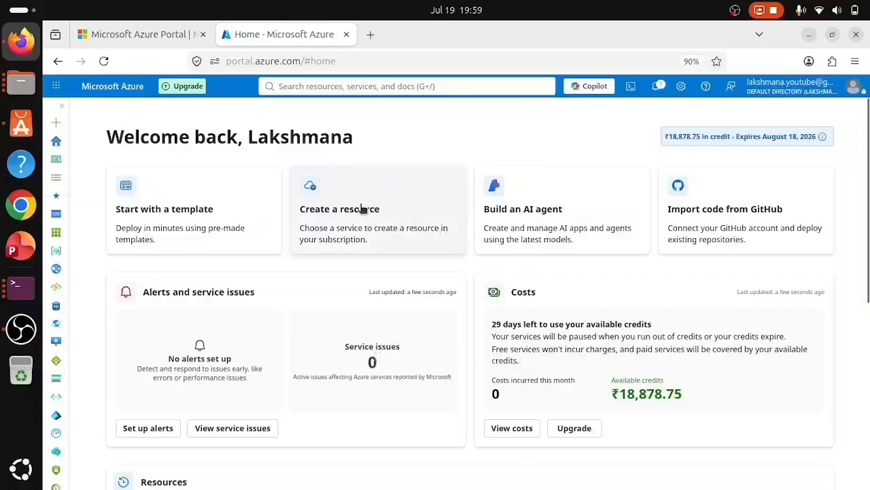
- Find Virtual machines through the 'vi' search and choose Create > Virtual machine
left_click(317, 85)
type("vi")
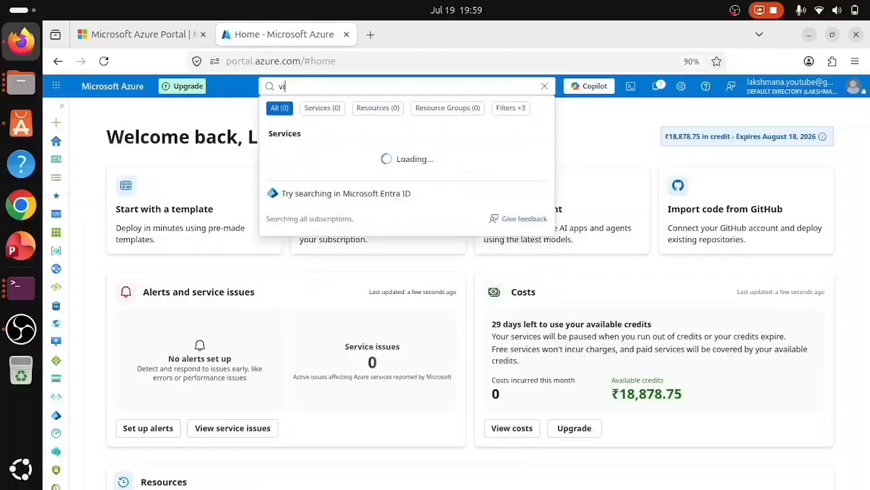
left_click(304, 159)
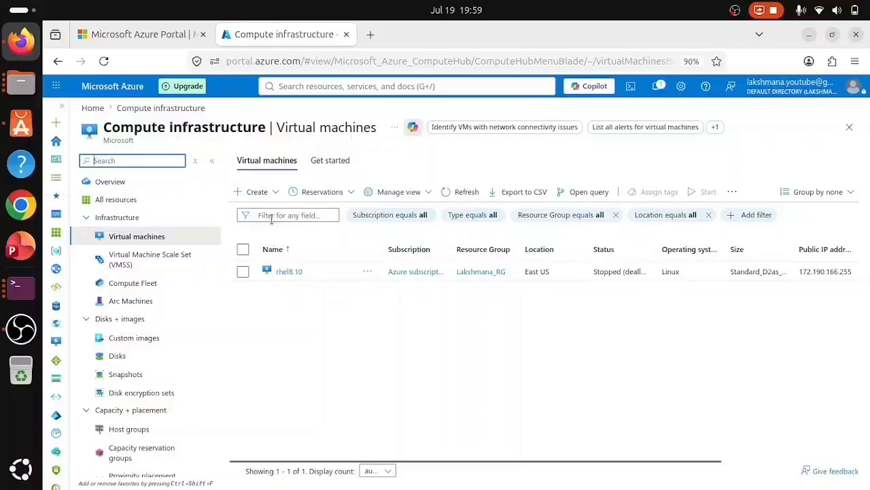
left_click(251, 193)
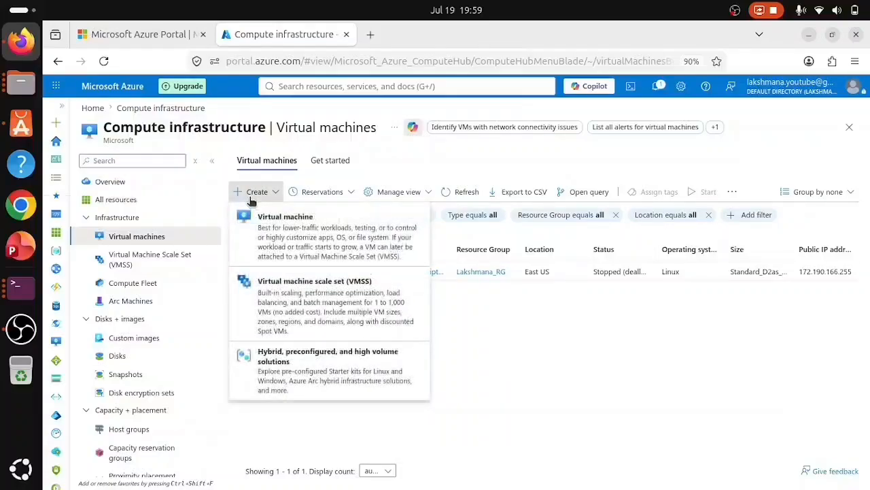
left_click(305, 242)
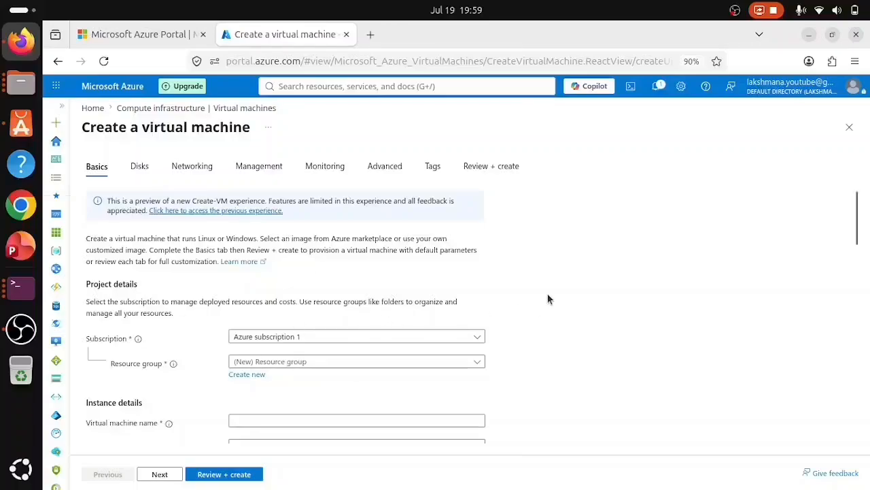
- Select the existing resource group under Azure subscription 1 on the Basics tab
scroll(548, 293, "down", 3)
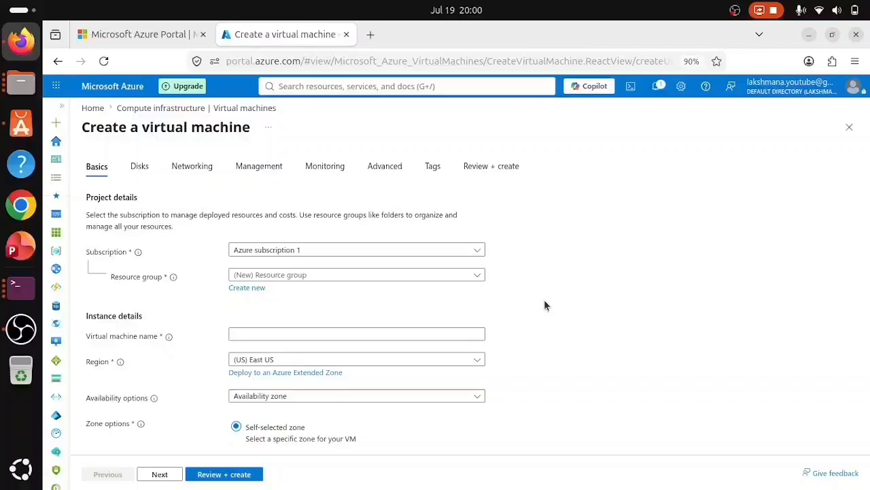
left_click(335, 277)
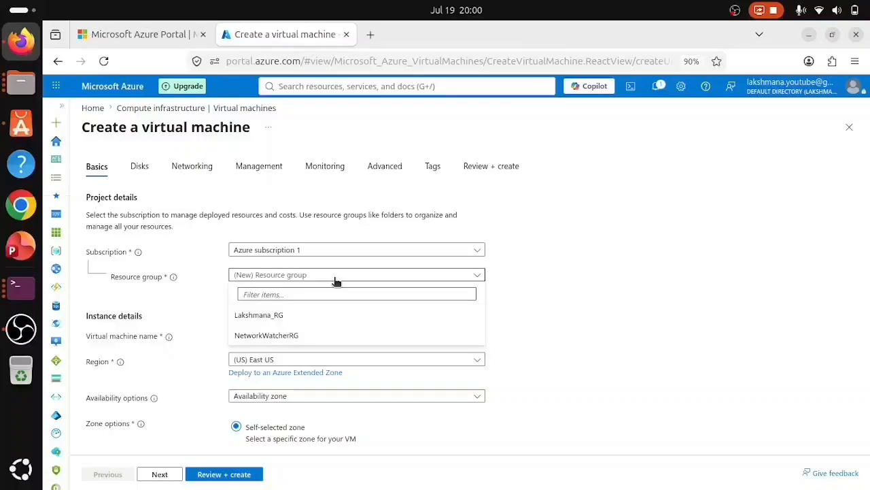
left_click(260, 316)
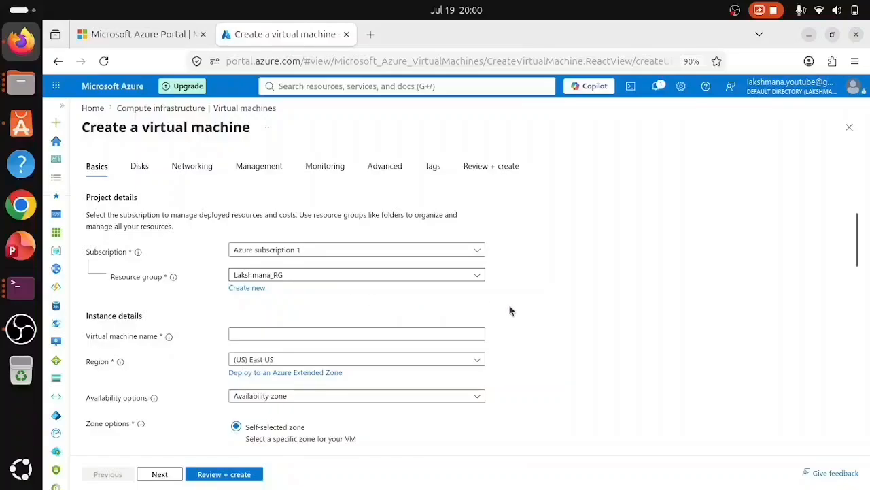
scroll(580, 306, "down", 3)
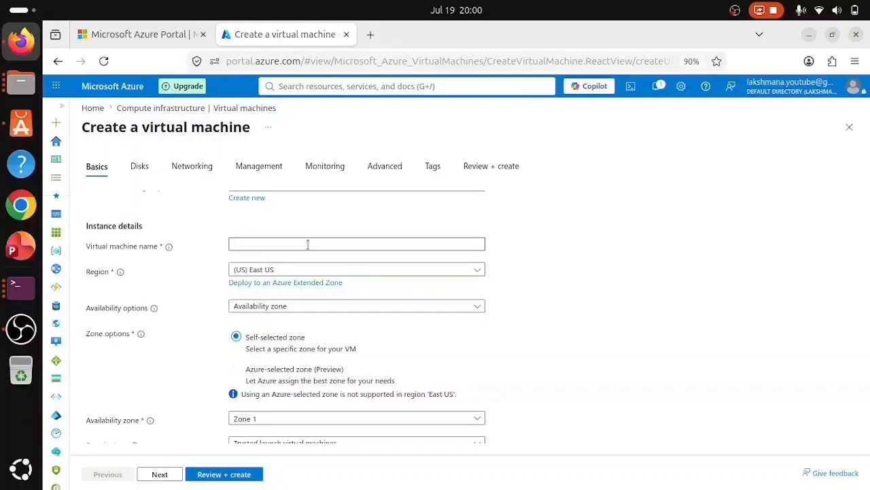
- Enter 'rheltest8.10' as the VM name, reworking the rejected 'rhel8' entry
type("rhel8")
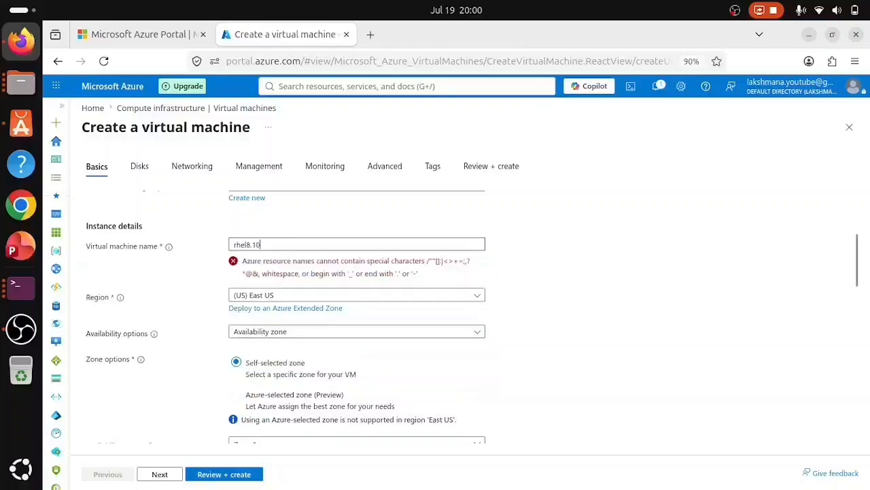
key("BackSpace")
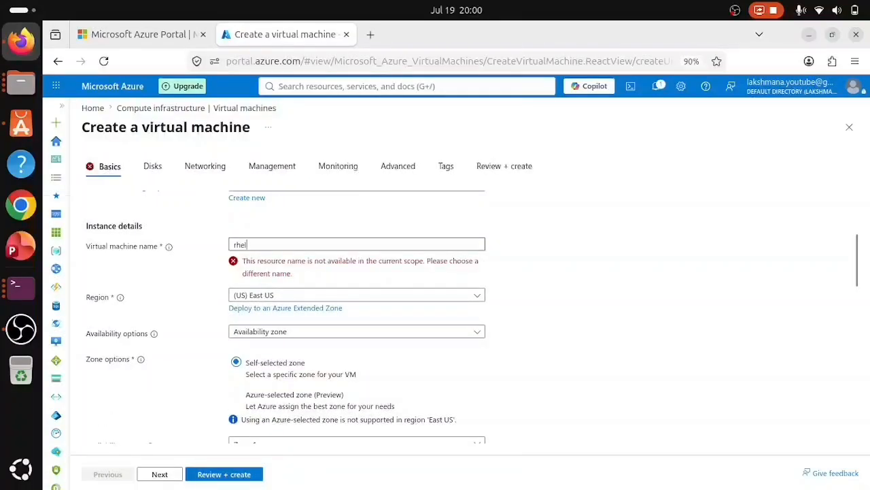
type("test8")
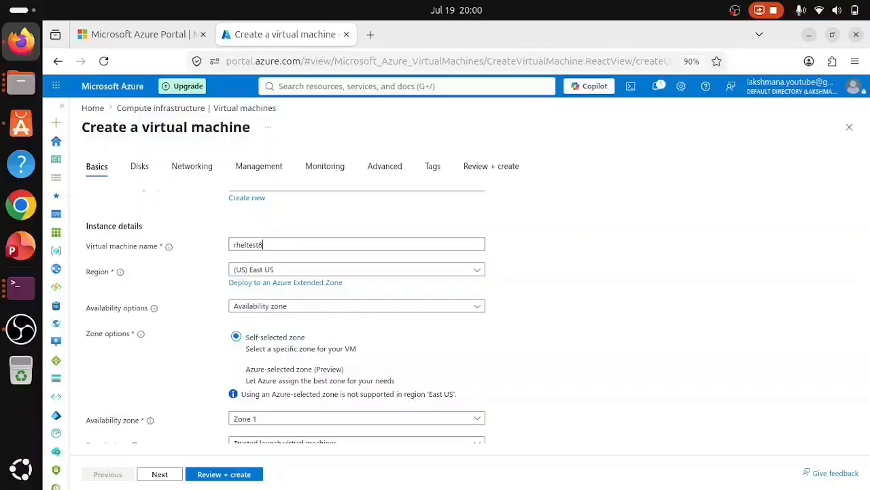
type(".10")
- Keep region (US) East US and set availability to No infrastructure redundancy
left_click(465, 272)
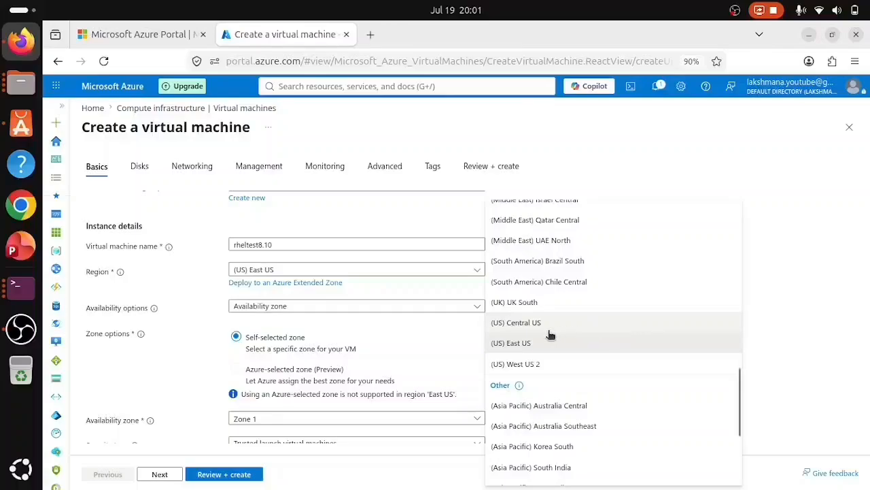
left_click(520, 344)
scroll(542, 305, "down", 1)
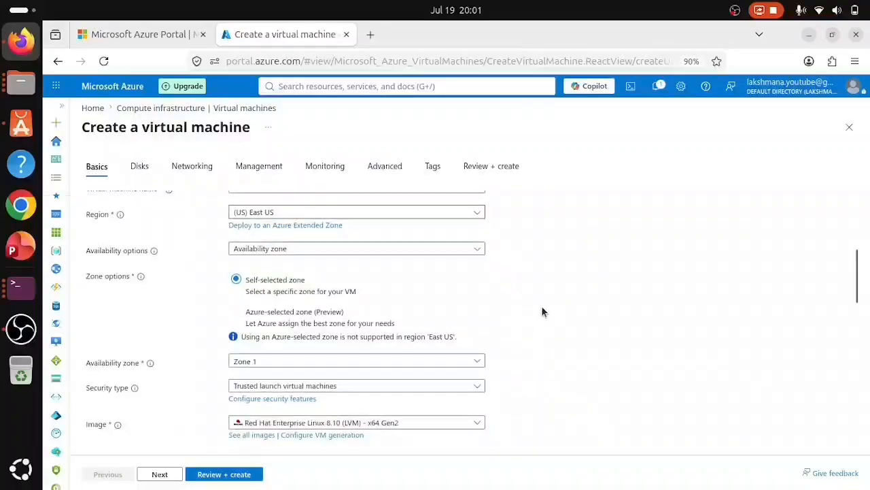
left_click(350, 250)
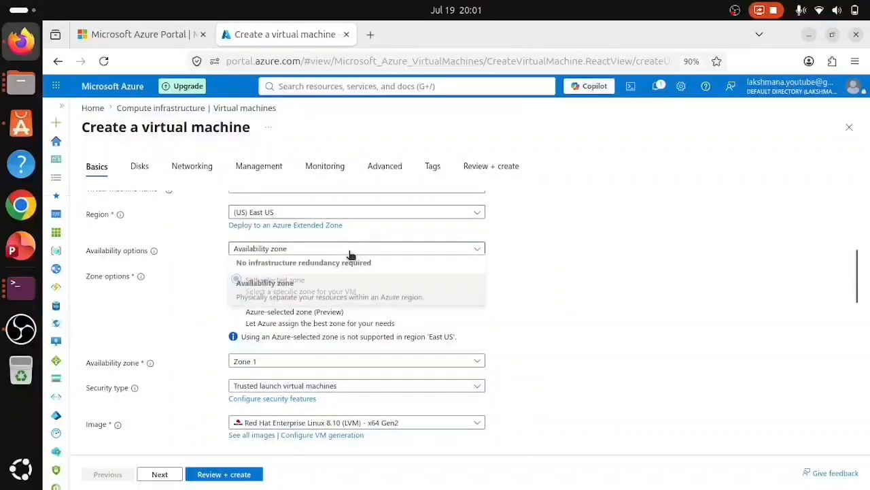
left_click(270, 272)
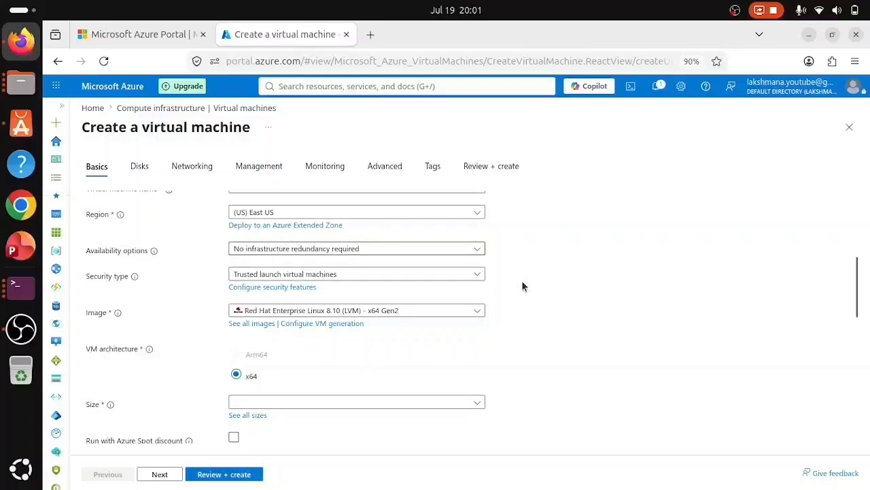
- Set security type to Standard and keep the Red Hat Enterprise Linux 8.10 image
left_click(312, 274)
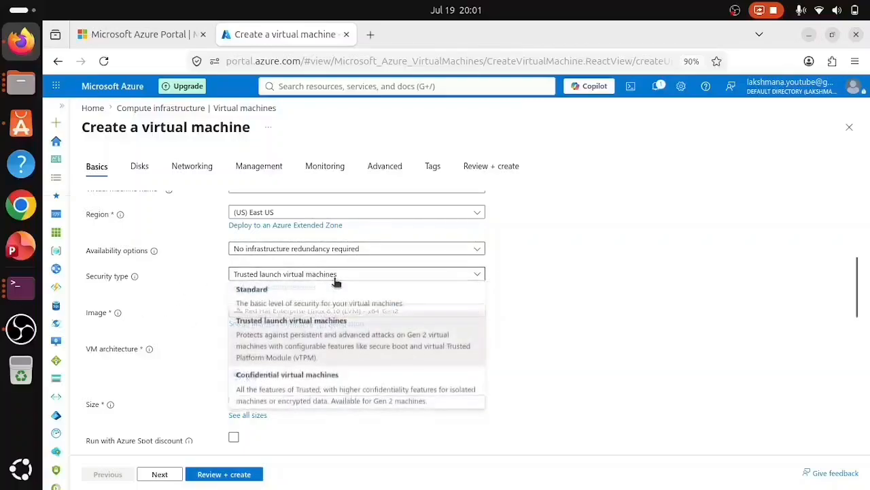
left_click(278, 305)
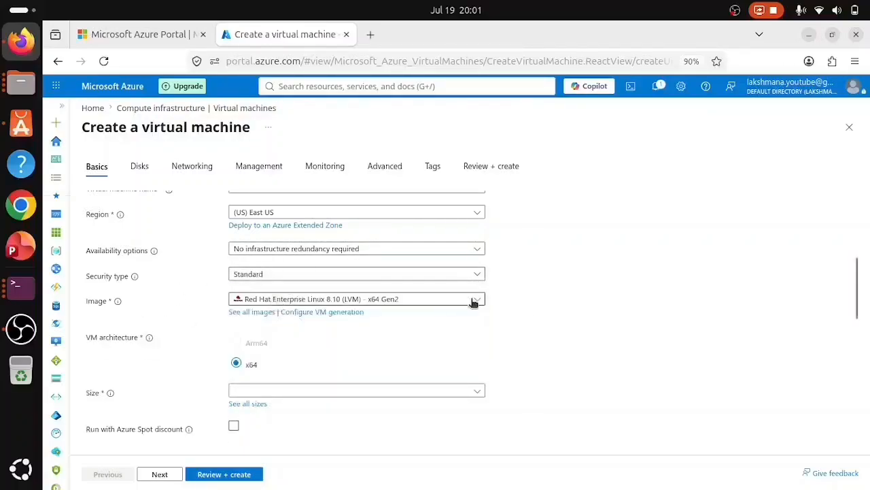
scroll(524, 311, "down", 1)
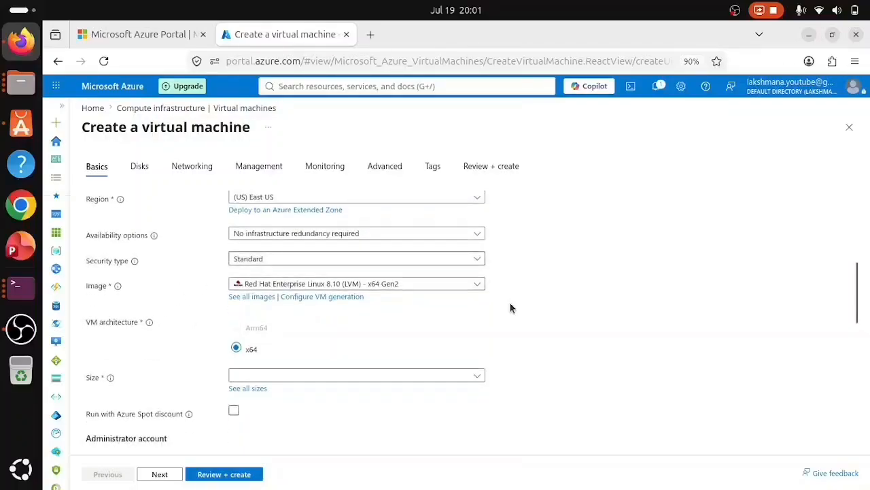
left_click(455, 285)
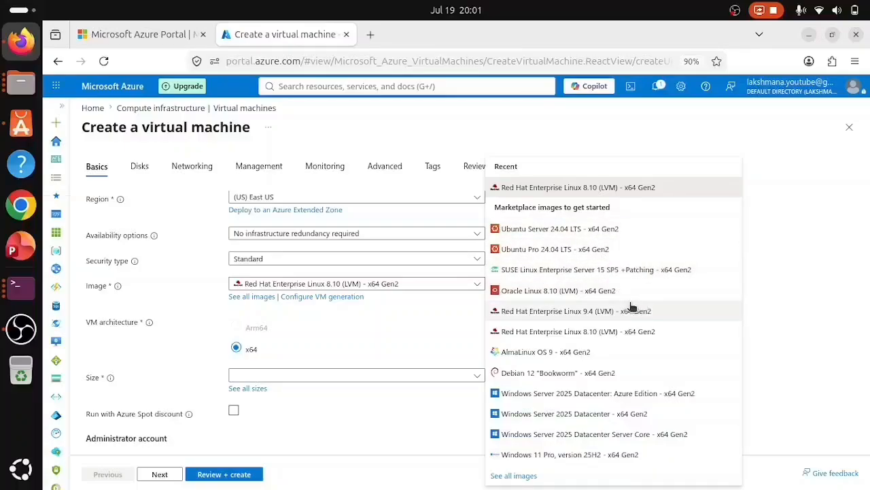
left_click(591, 332)
scroll(589, 306, "down", 1)
scroll(589, 312, "down", 1)
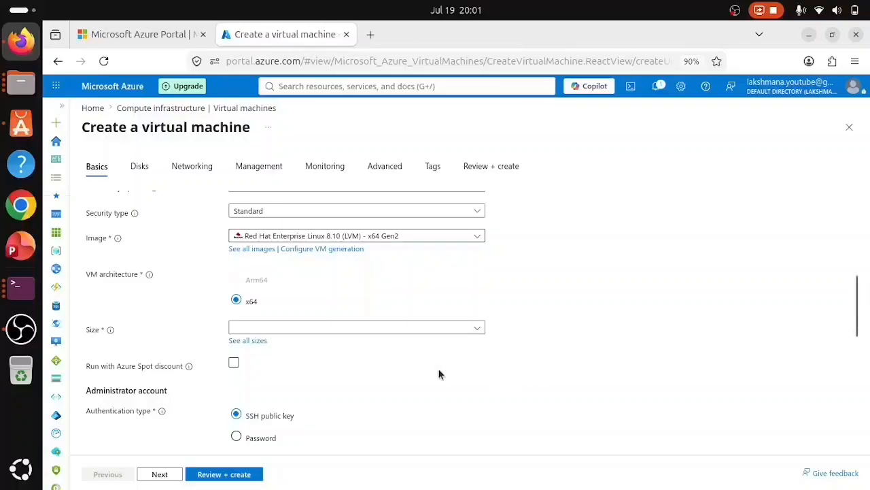
- Pick Standard_D2as_v7 from the D-Series v7 family in the full VM size list
left_click(333, 333)
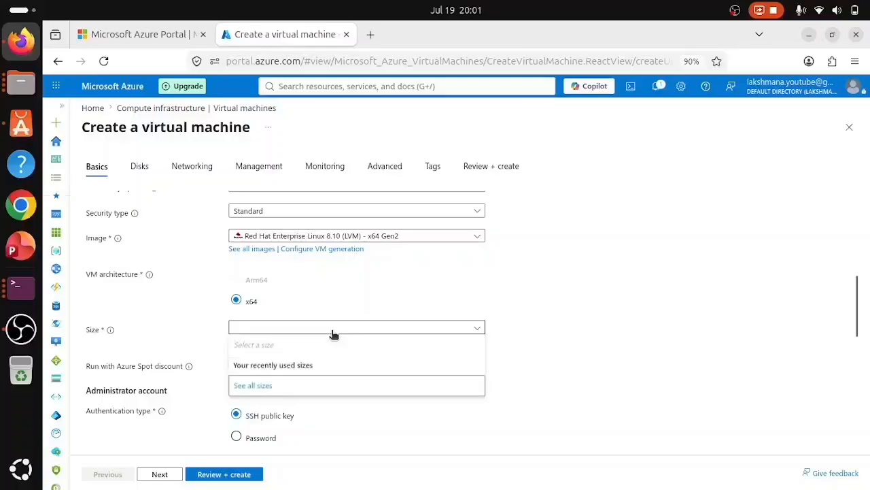
left_click(245, 391)
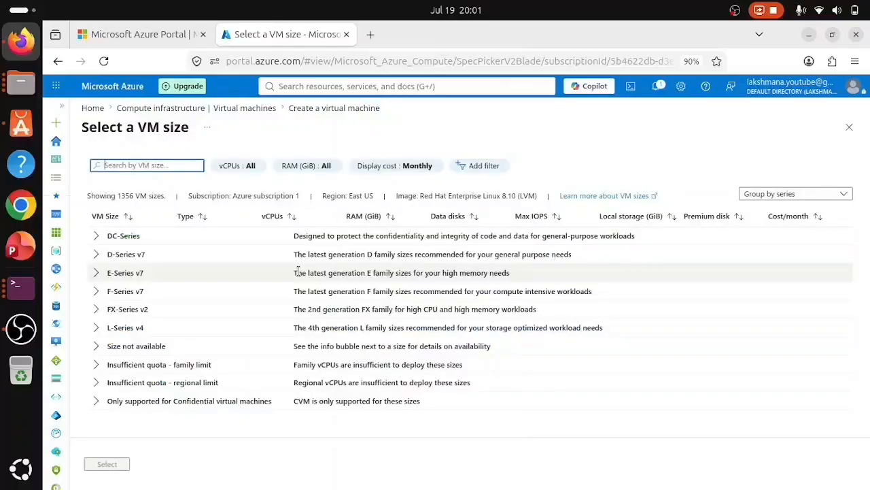
left_click(96, 256)
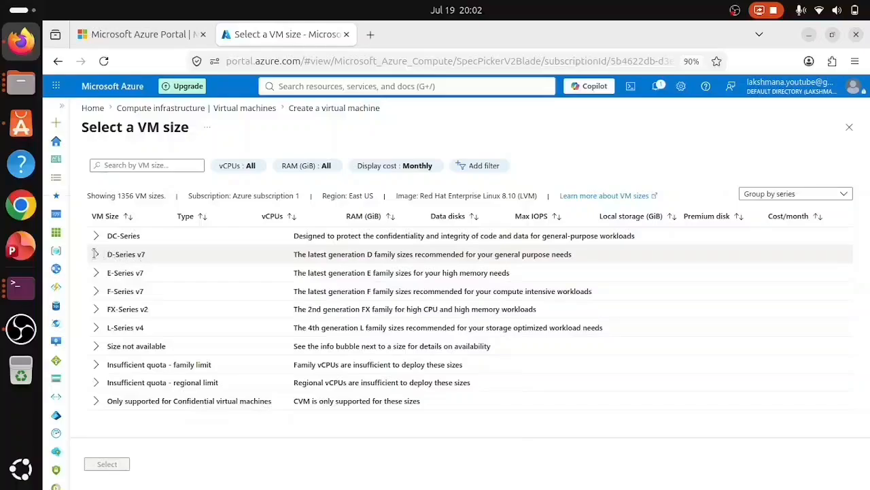
left_click(109, 254)
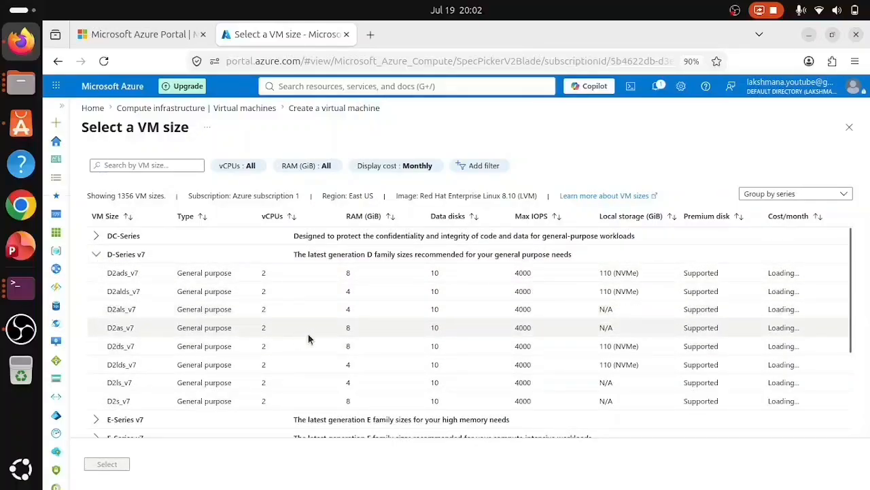
left_click(119, 329)
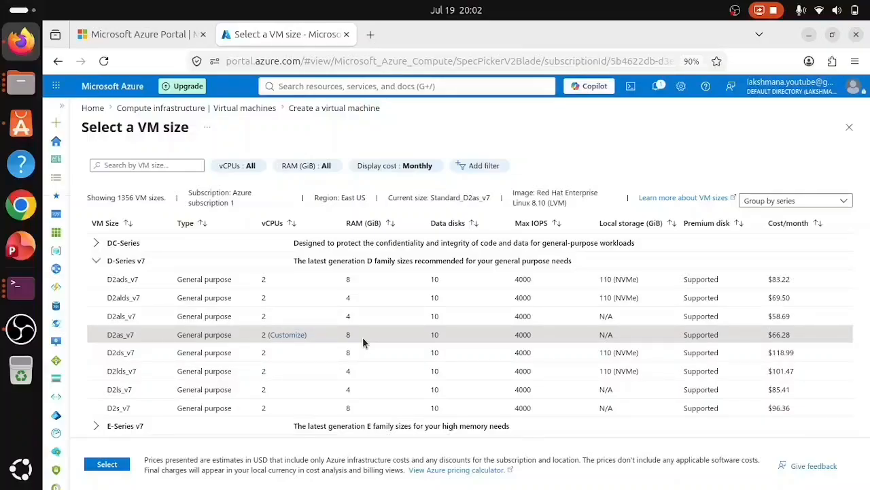
left_click(103, 465)
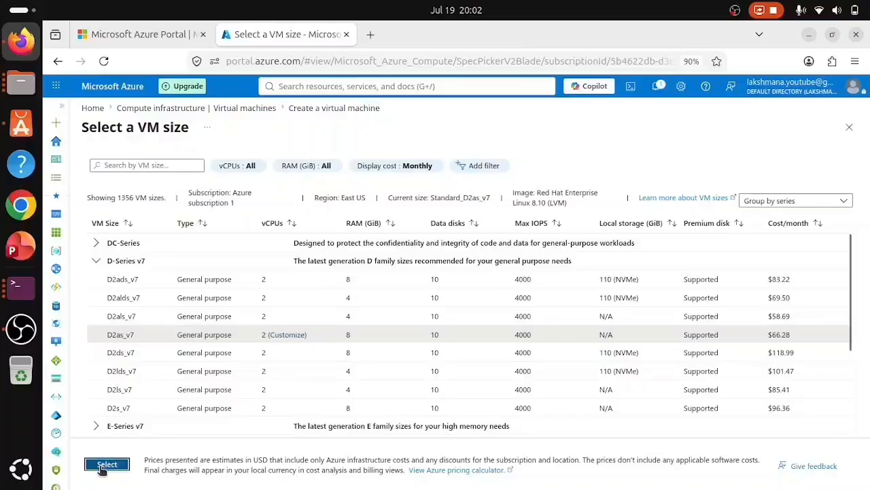
- Replace the default administrator username with a custom username
scroll(517, 379, "down", 5)
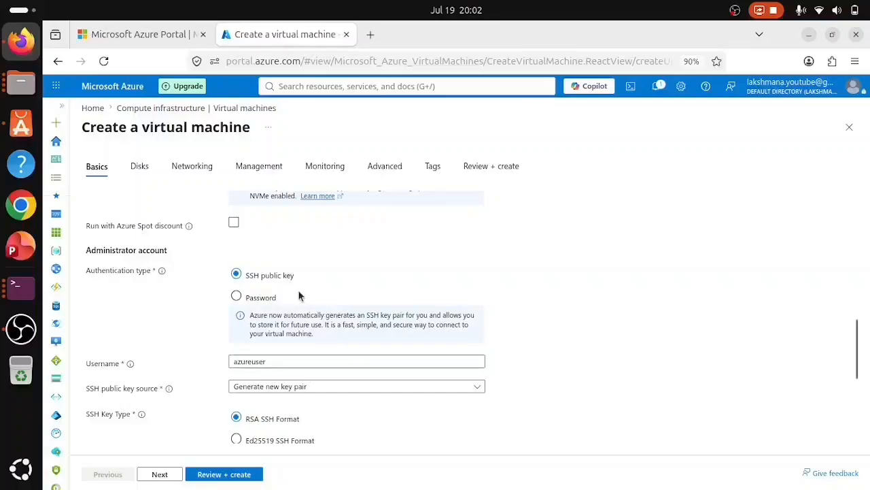
left_click(321, 356)
key("BackSpace")
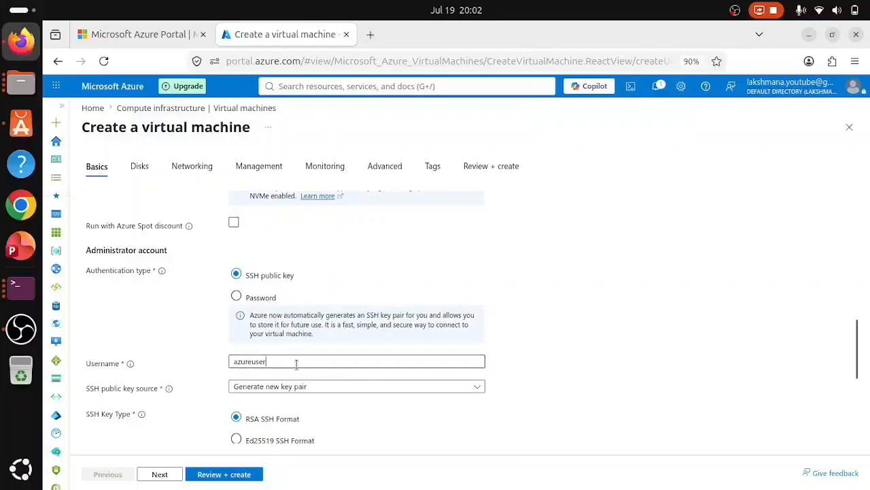
key("BackSpace")
key("BackSpace")
key("BackSpace")
key("BackSpace")
key("BackSpace")
key("BackSpace")
key("BackSpace")
key("BackSpace")
type("la")
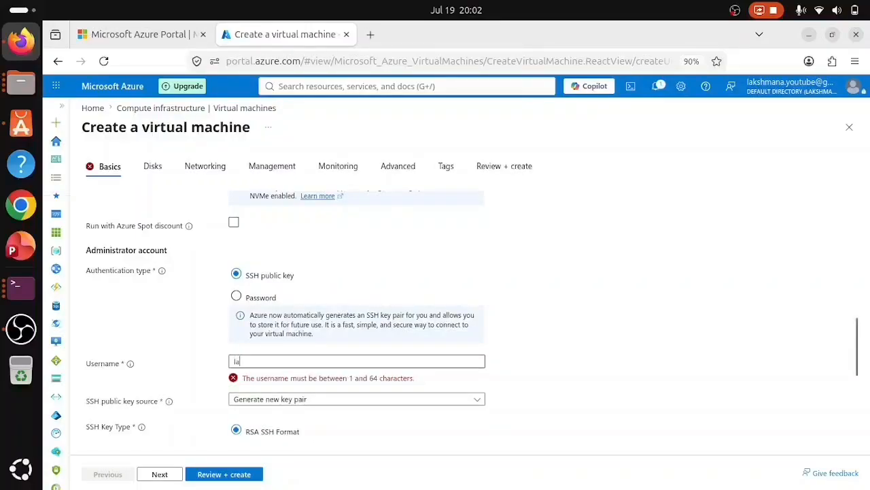
type("kshmana")
- Keep 'Generate new key pair' as SSH key source and allow only SSH (22) inbound
scroll(538, 329, "down", 2)
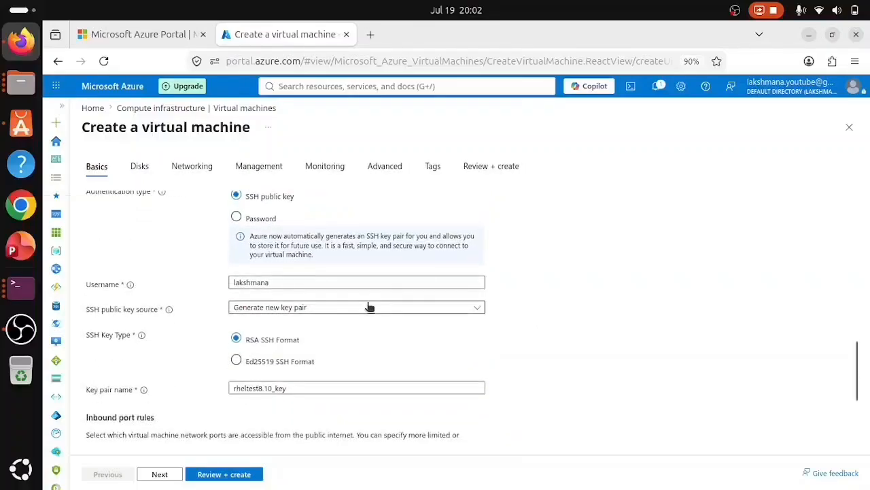
left_click(334, 309)
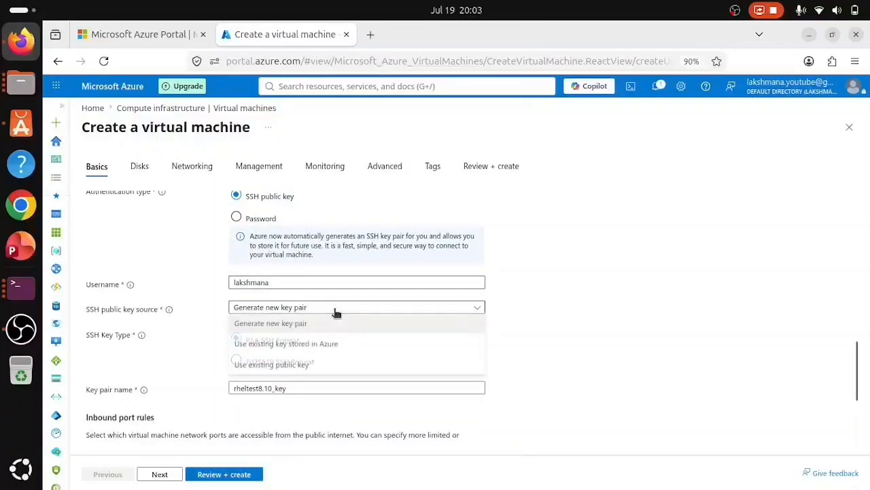
left_click(282, 331)
scroll(508, 295, "down", 3)
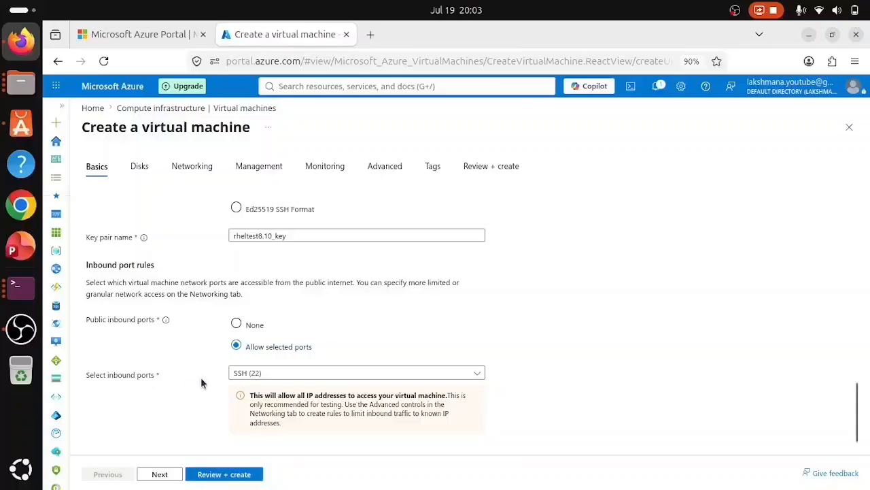
left_click(373, 373)
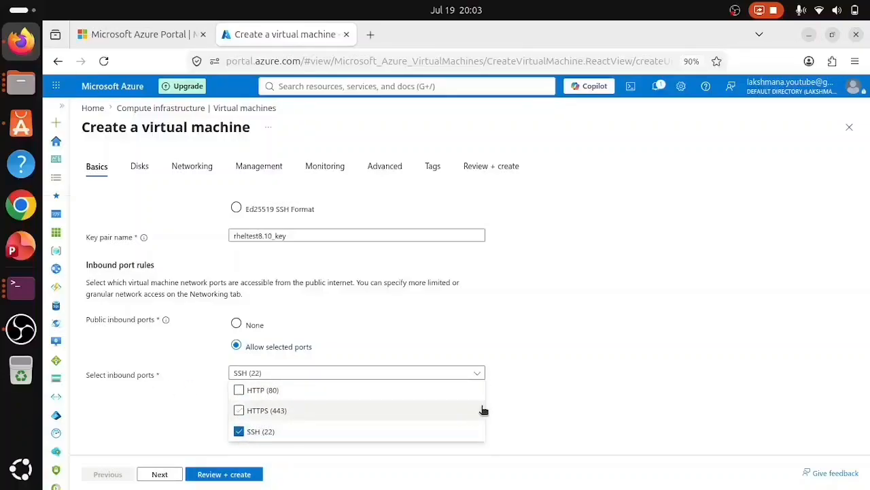
left_click(587, 398)
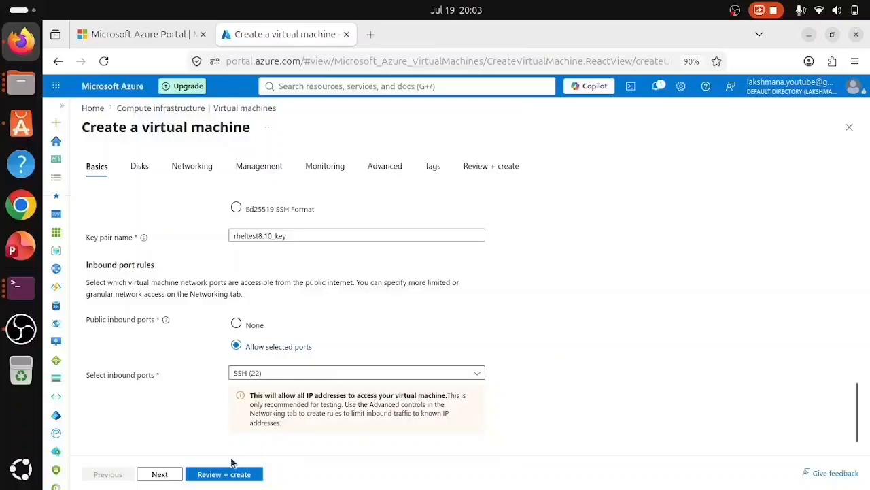
- On the Disks tab, change the OS disk type from Premium SSD to Standard SSD
left_click(162, 472)
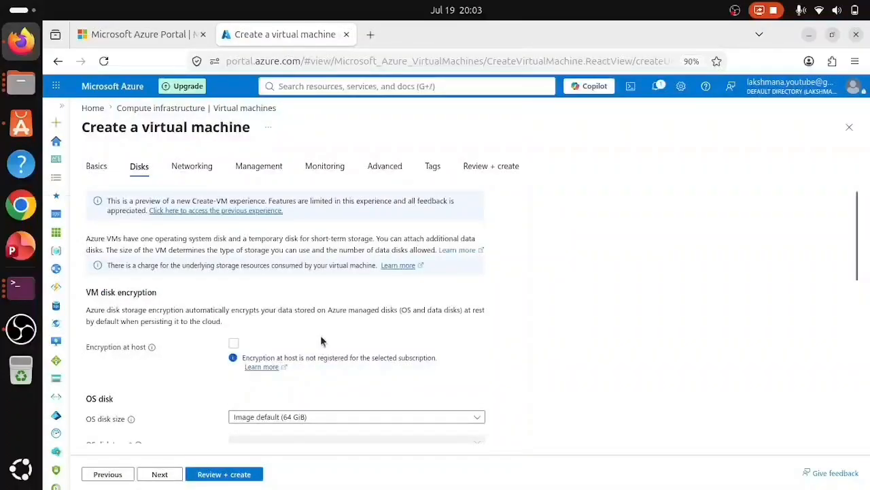
scroll(501, 317, "down", 3)
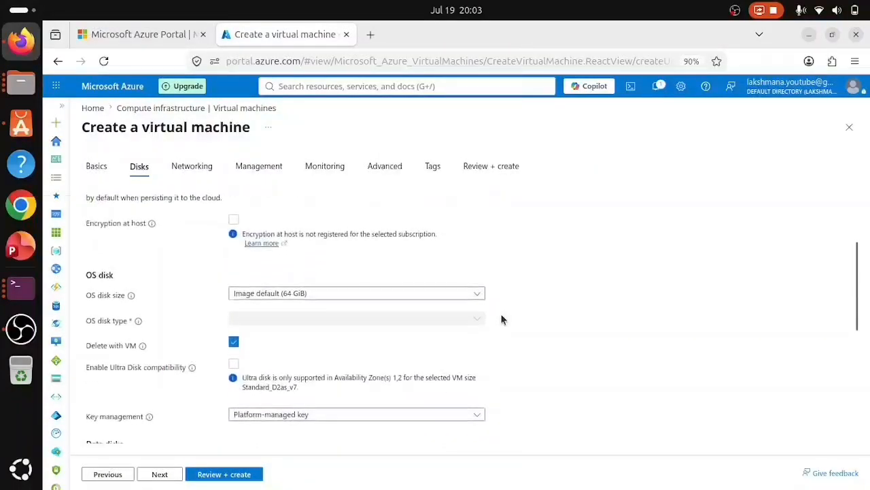
scroll(492, 326, "down", 3)
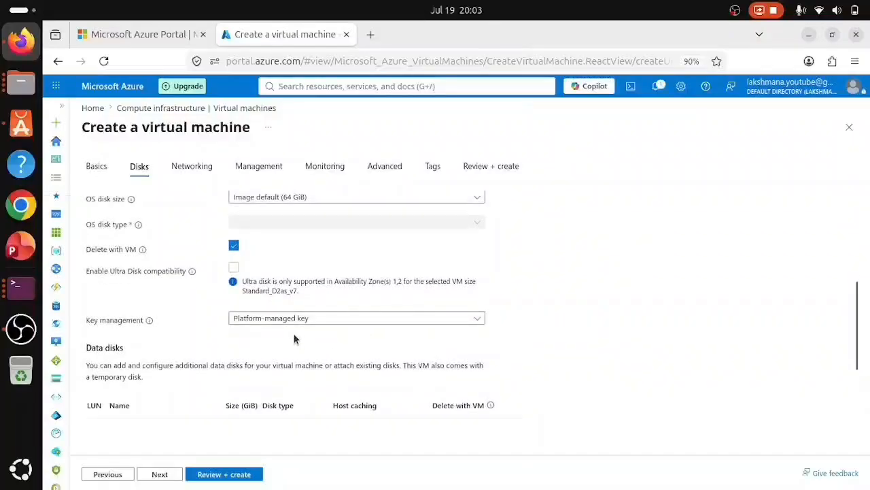
scroll(360, 336, "down", 5)
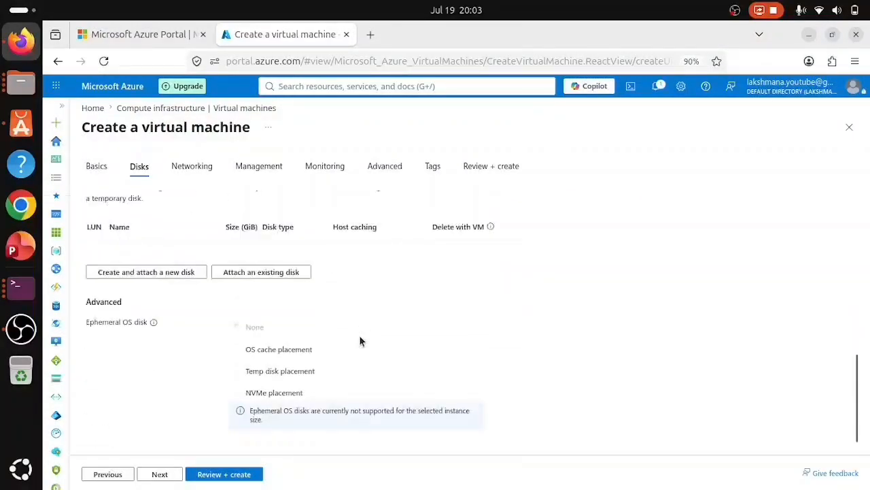
scroll(360, 341, "up", 10)
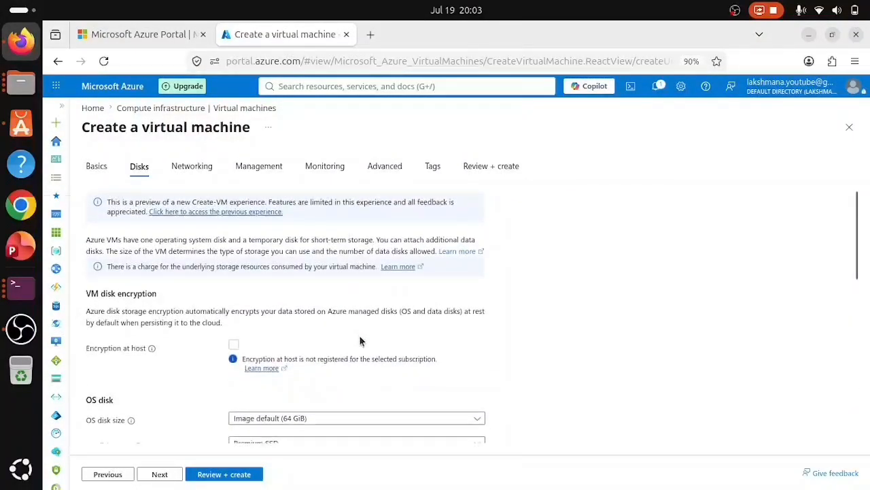
scroll(361, 341, "down", 3)
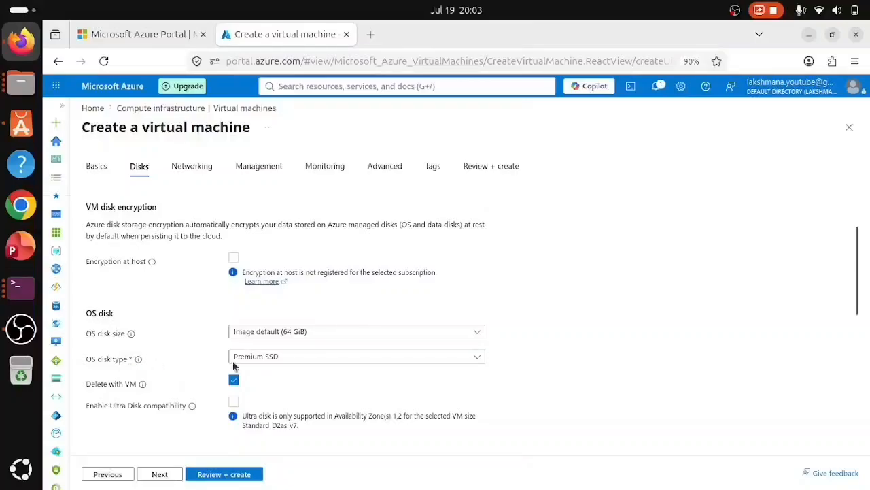
left_click(344, 356)
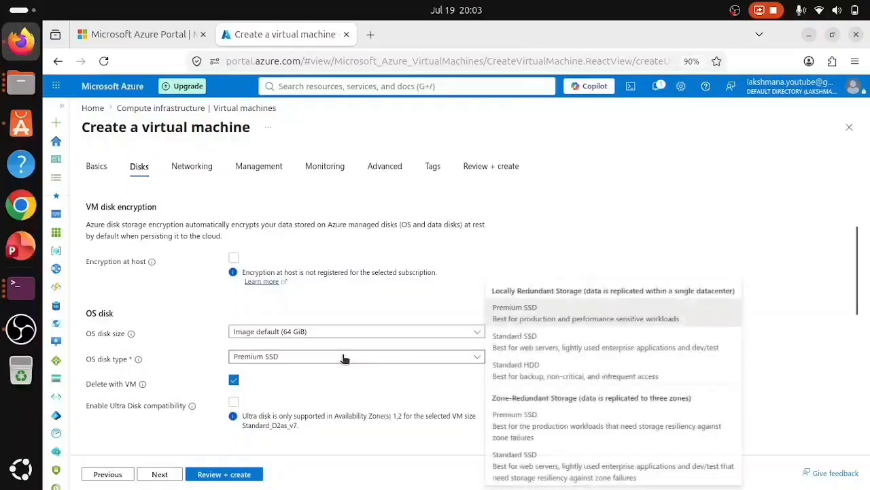
left_click(553, 342)
scroll(541, 346, "down", 4)
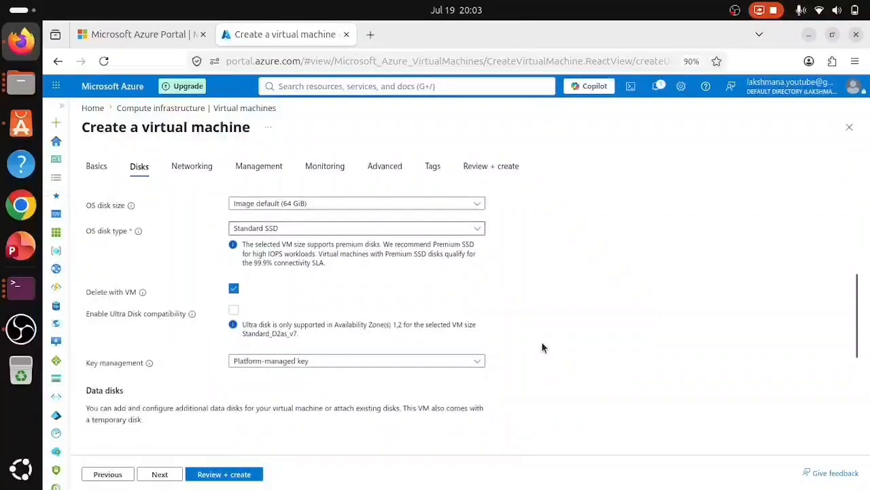
scroll(542, 347, "down", 5)
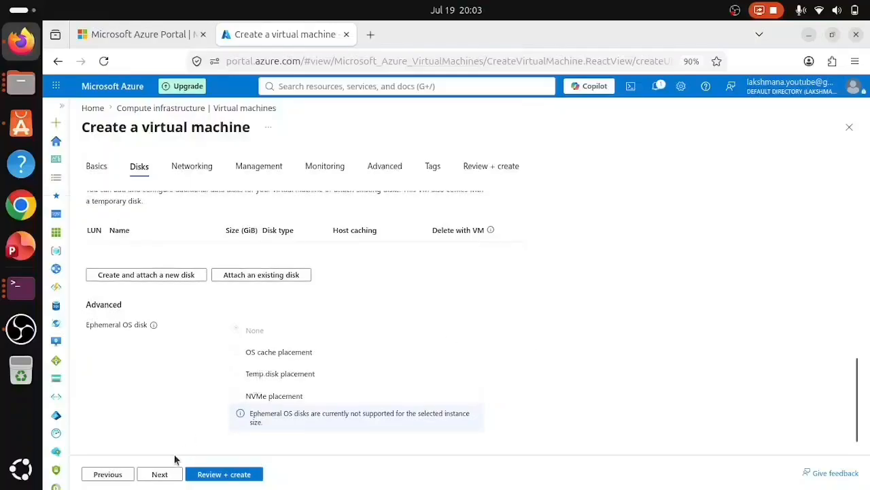
- Accept the default virtual network, subnet, public IP and SSH inbound port on Networking
left_click(159, 474)
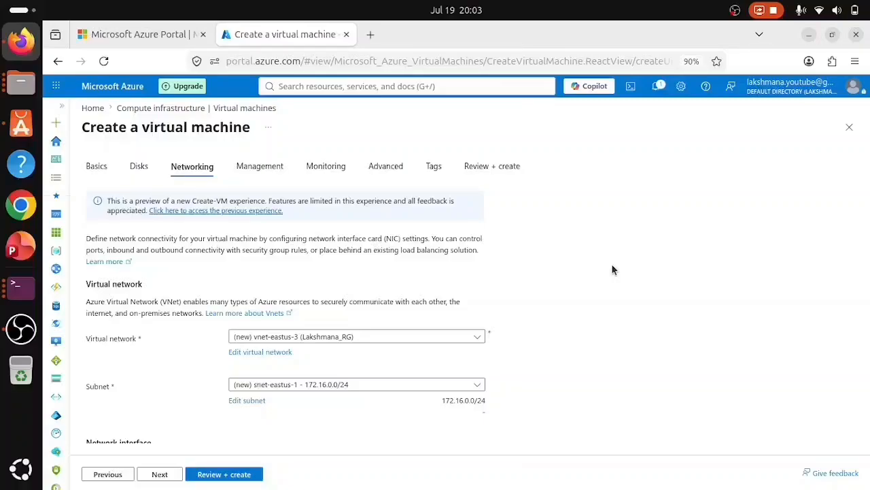
scroll(607, 297, "down", 3)
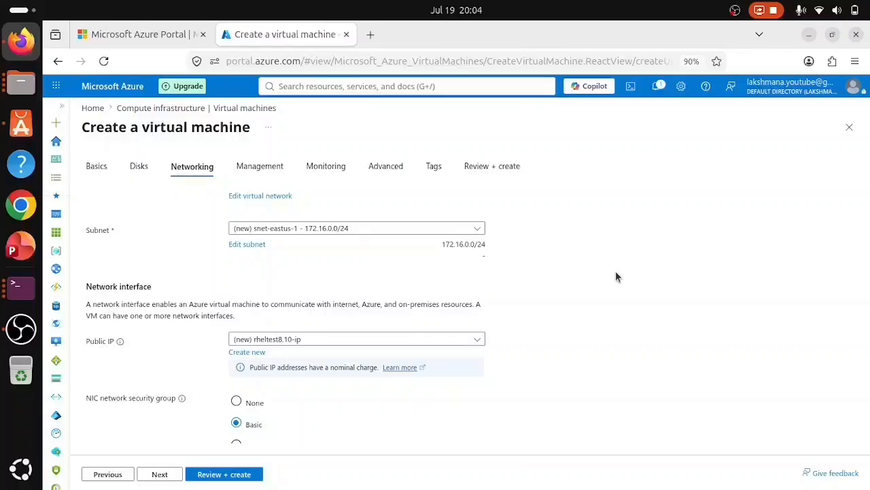
scroll(615, 276, "down", 1)
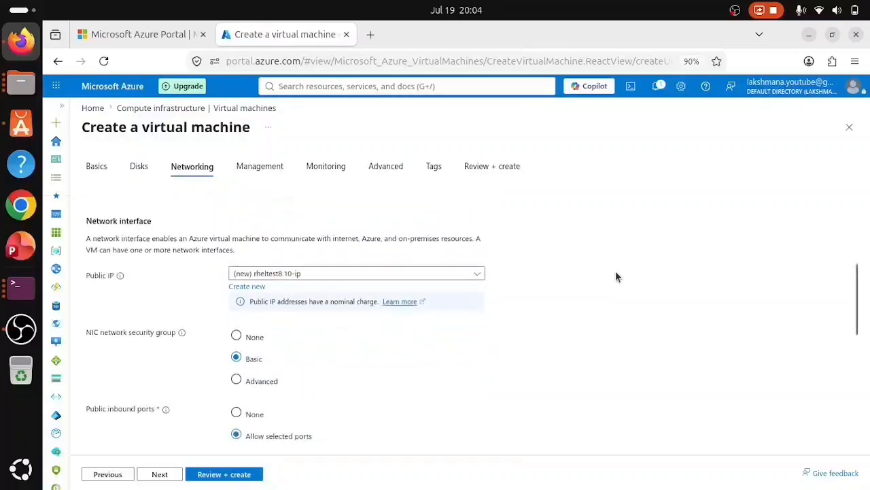
scroll(615, 277, "up", 4)
scroll(615, 271, "down", 2)
scroll(615, 270, "up", 1)
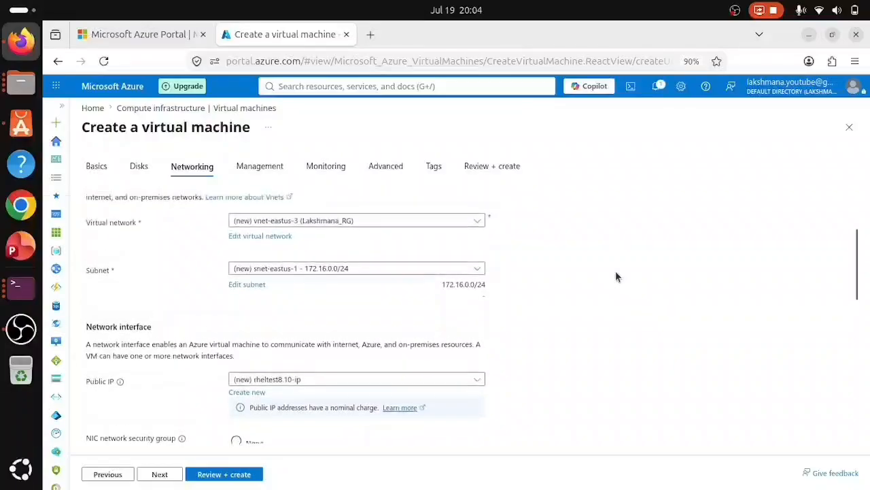
scroll(163, 272, "down", 2)
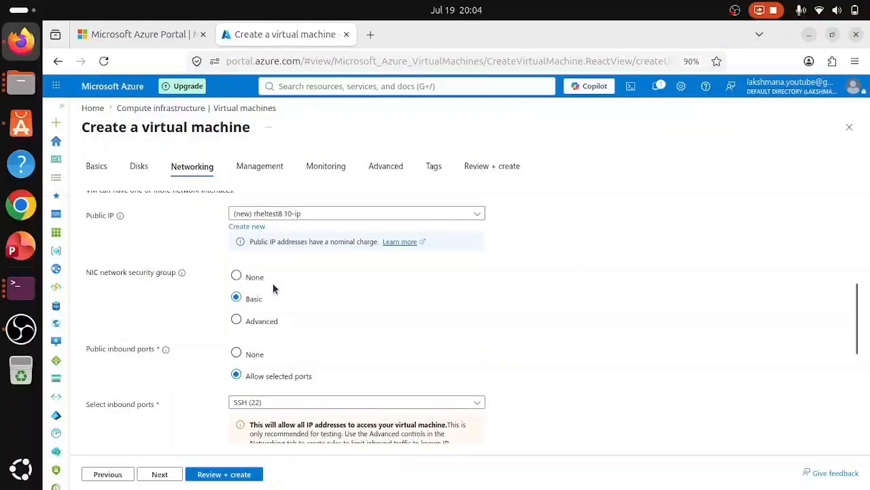
scroll(332, 314, "down", 1)
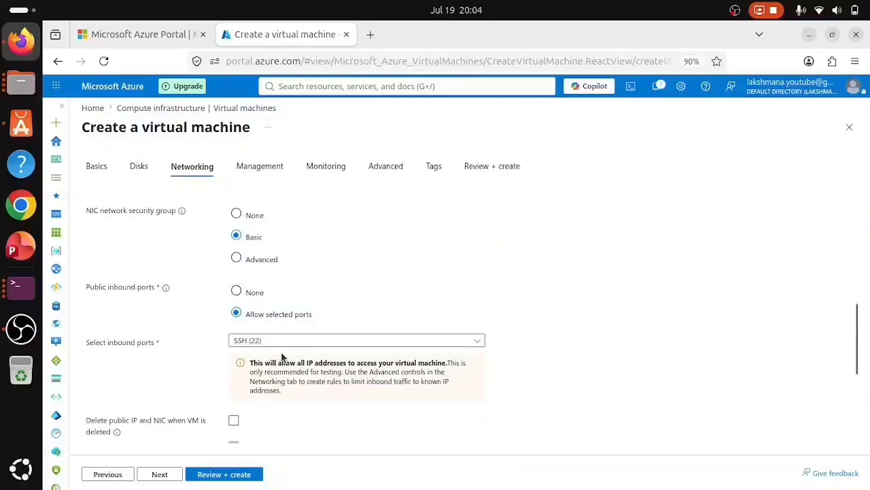
scroll(478, 374, "down", 2)
scroll(416, 361, "down", 1)
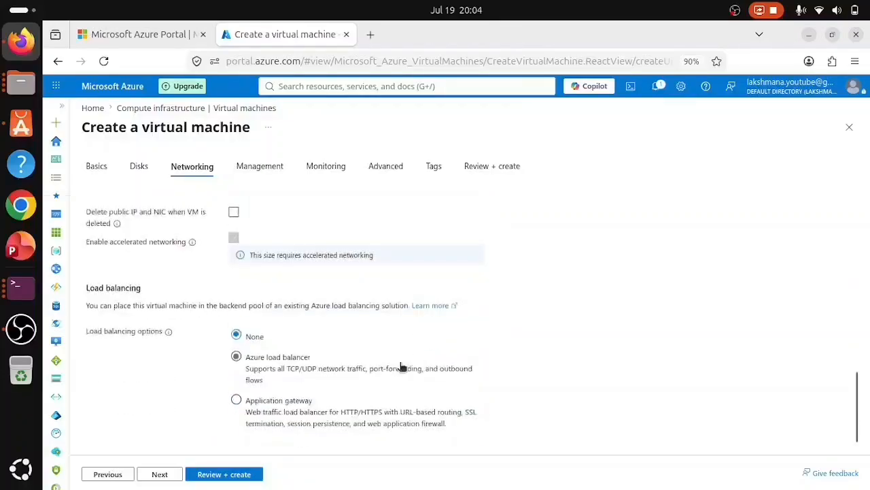
left_click(161, 474)
- Advance past the Monitoring and Advanced tabs, leaving capacity reservation at None, to reach Tags
left_click(159, 474)
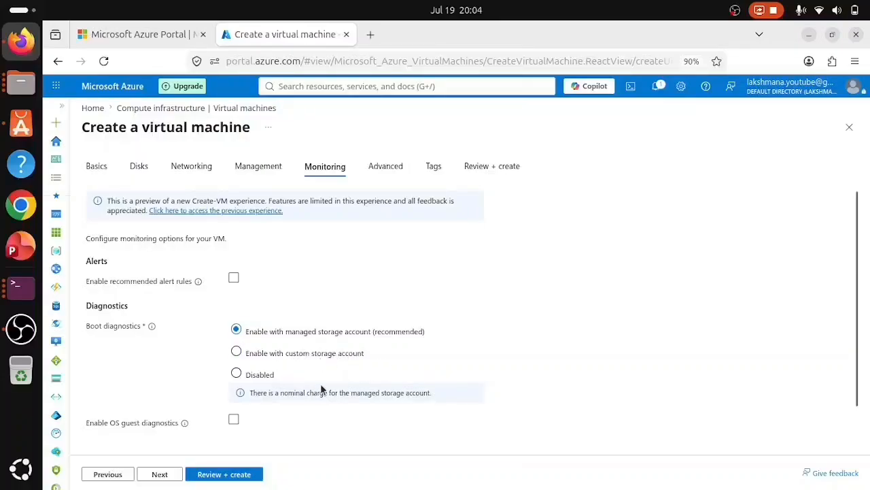
left_click(160, 474)
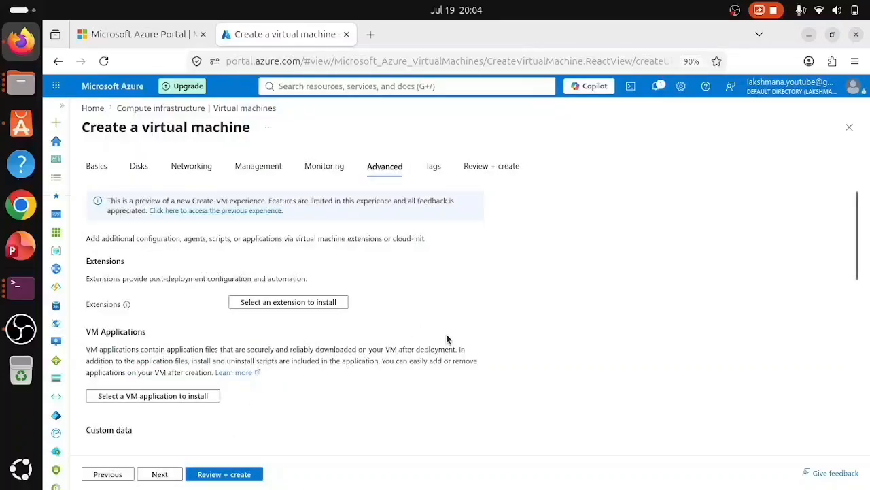
scroll(446, 338, "down", 10)
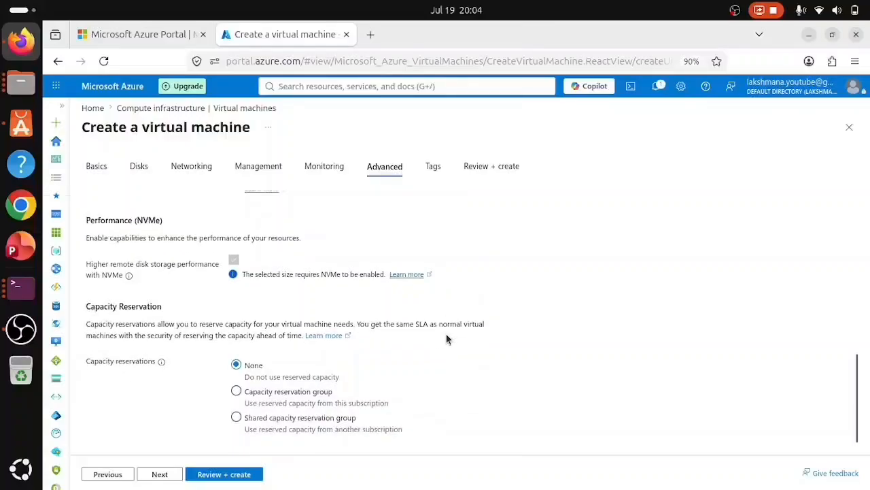
left_click(160, 475)
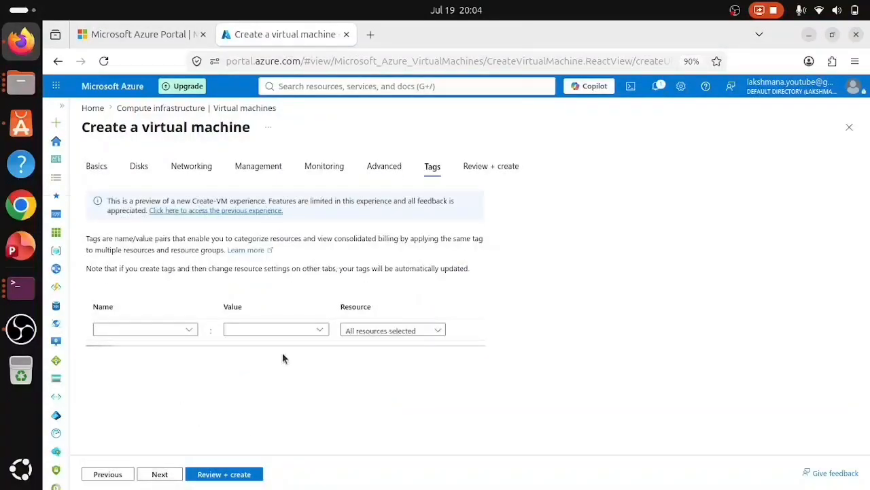
- Add a createdby tag with the creator's name as its value
left_click(107, 330)
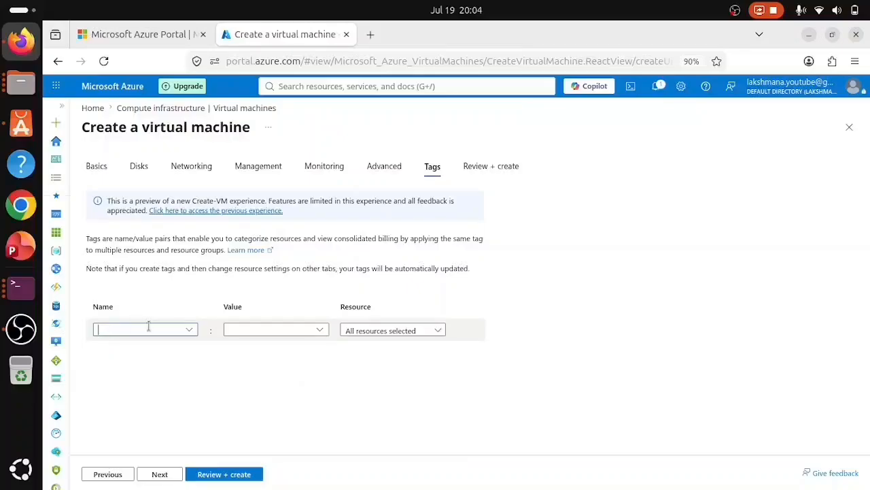
type("cr")
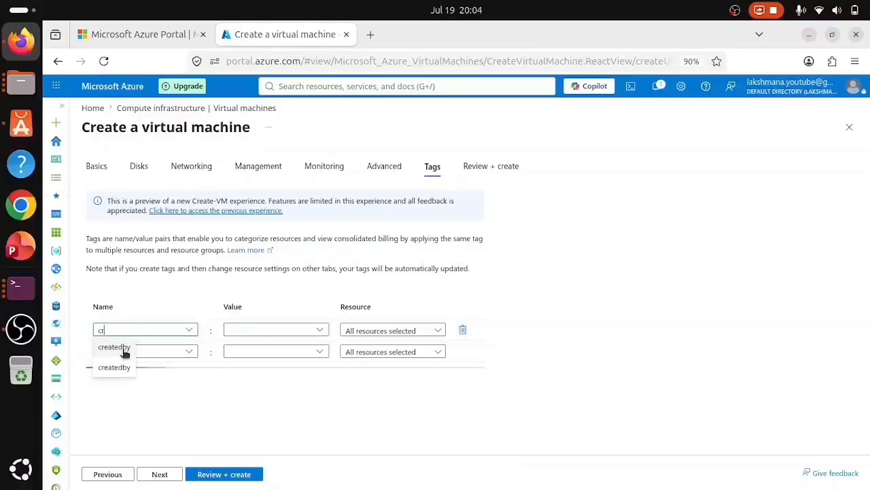
left_click(125, 353)
left_click(243, 331)
type("l")
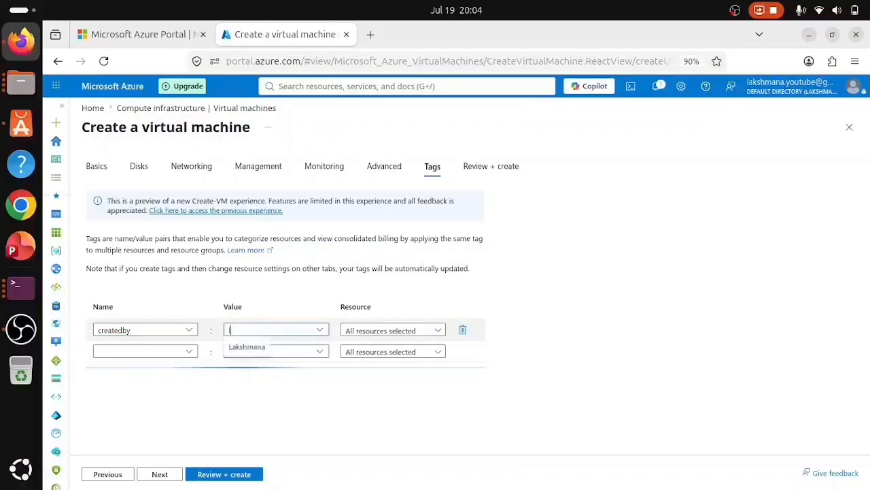
left_click(262, 349)
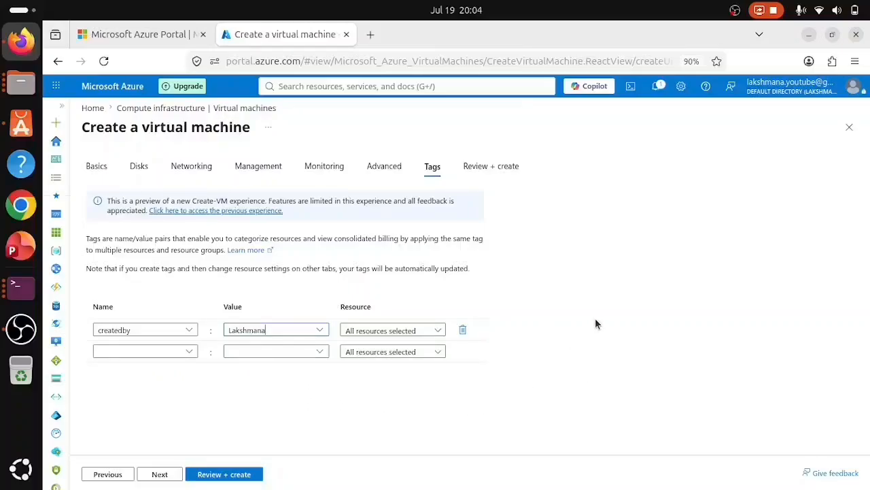
- Add the tag environment = test and proceed to Review + create
left_click(169, 353)
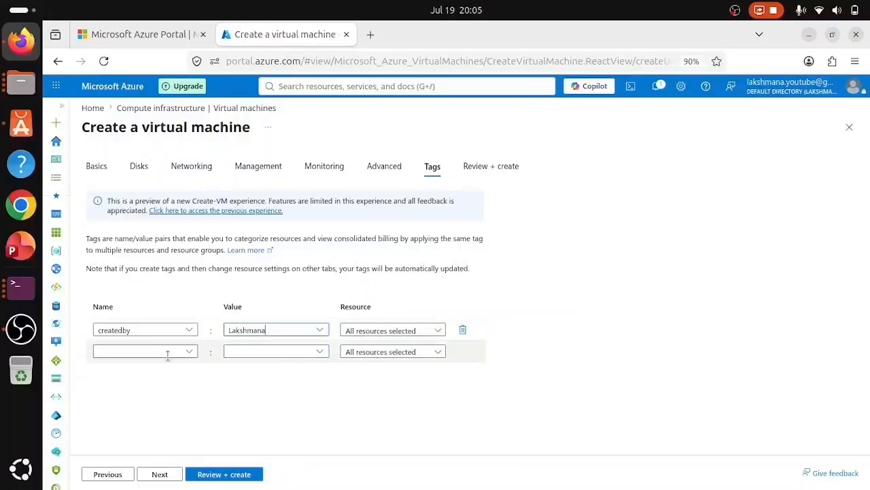
type("env")
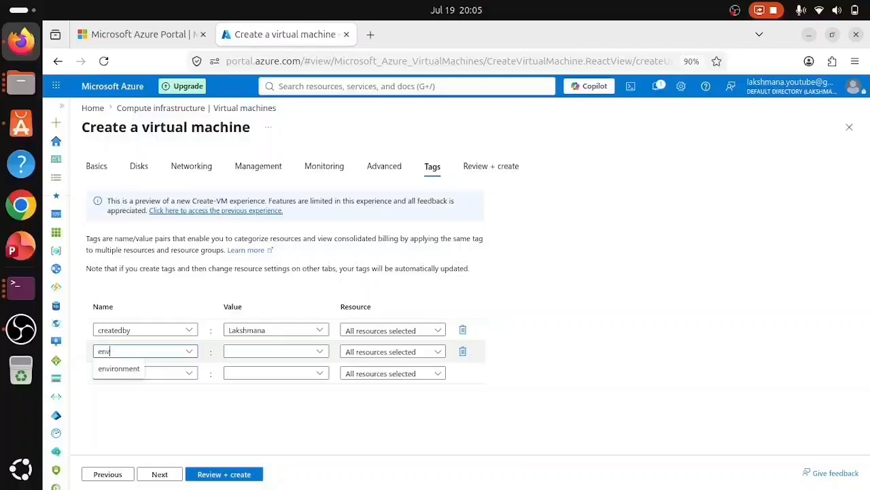
left_click(122, 370)
left_click(248, 352)
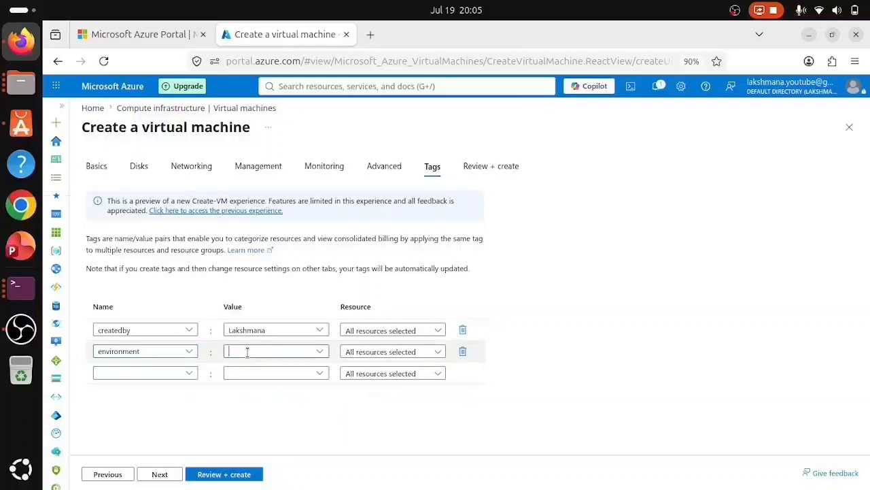
type("test")
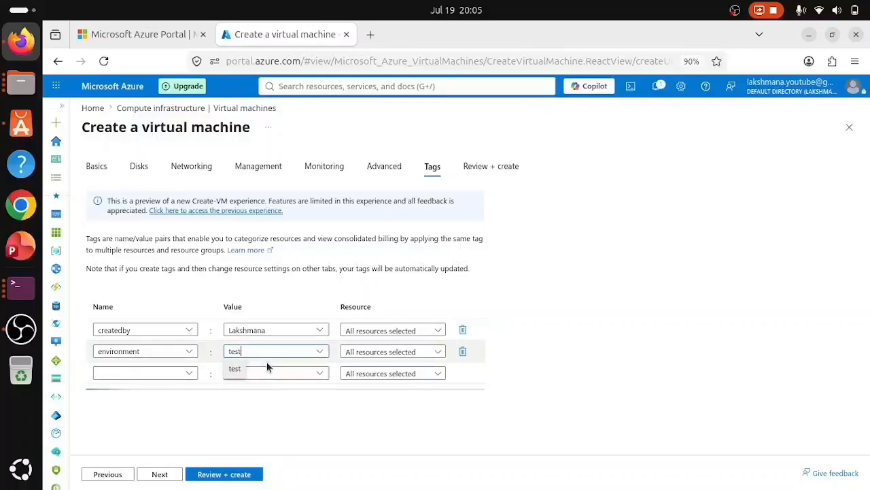
left_click(236, 371)
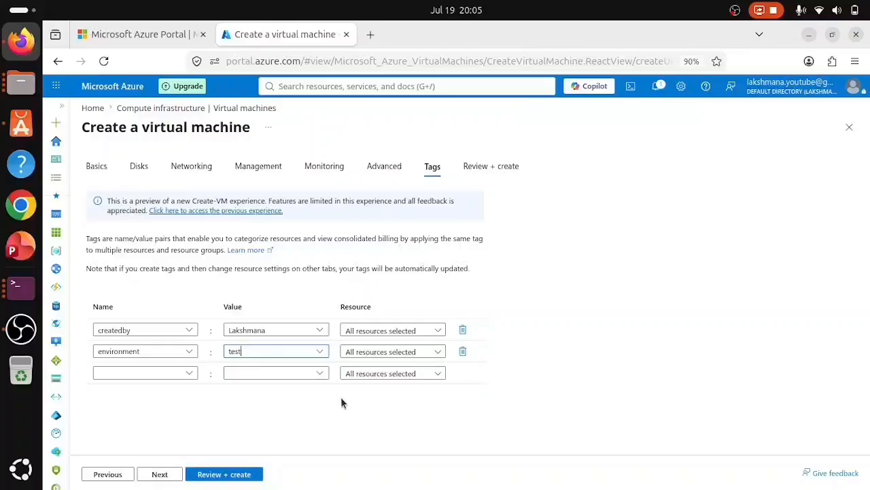
left_click(220, 474)
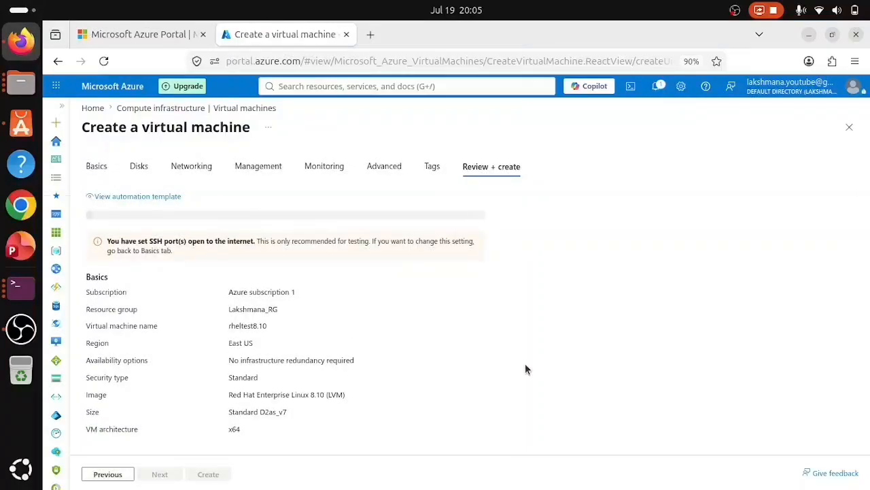
- Check the rheltest8.10 summary and tags, then start creation to get the private-key prompt
scroll(525, 368, "down", 20)
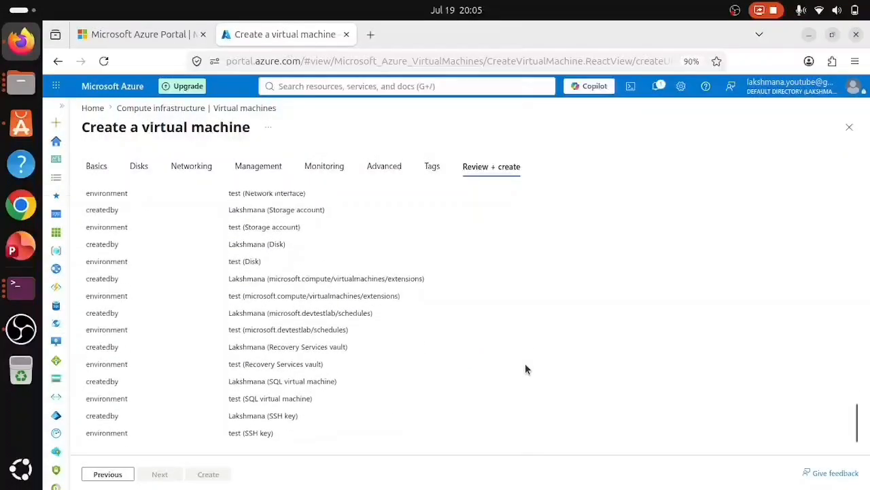
scroll(525, 369, "up", 20)
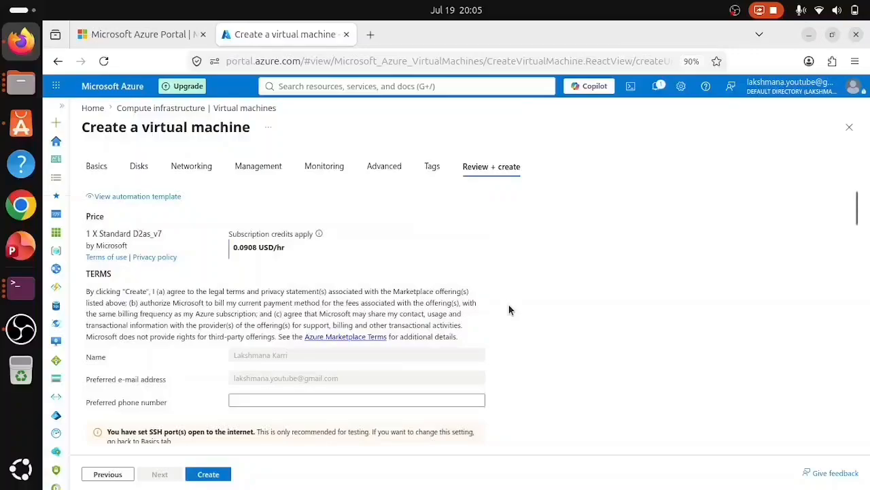
scroll(553, 345, "down", 10)
scroll(553, 349, "down", 15)
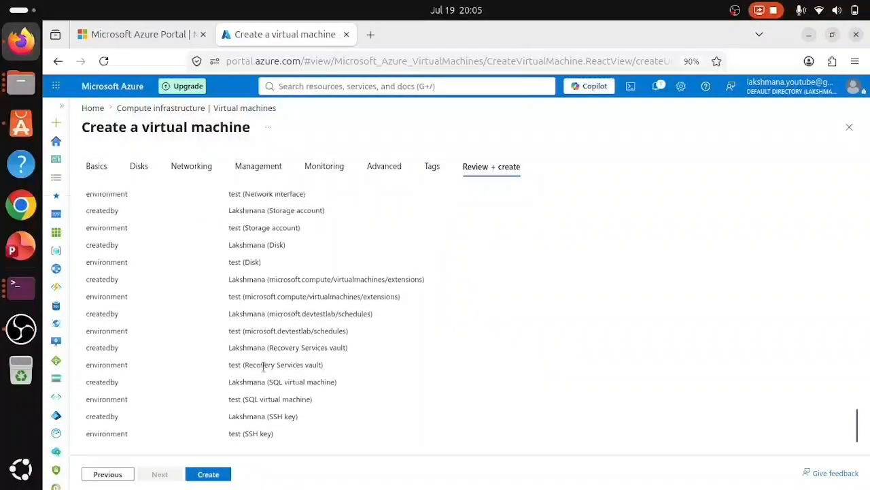
left_click(209, 473)
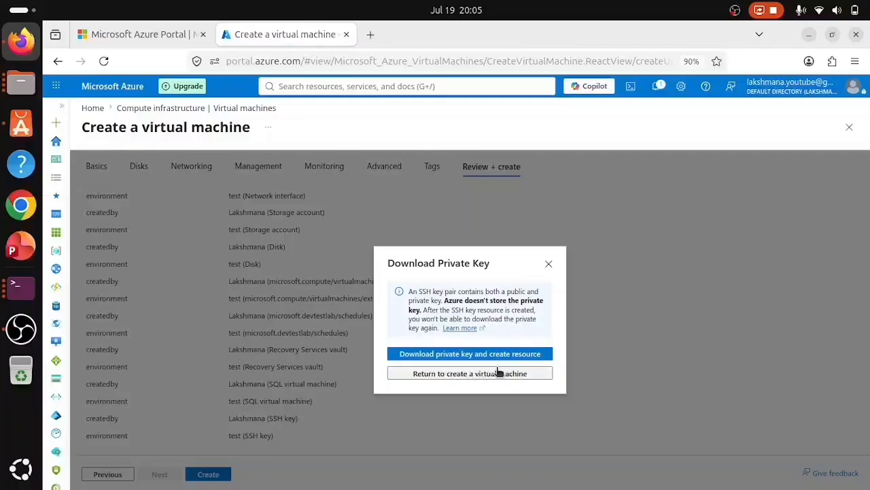
- Download the private key, deploy rheltest8.10, and expand details showing all five resources OK
left_click(453, 355)
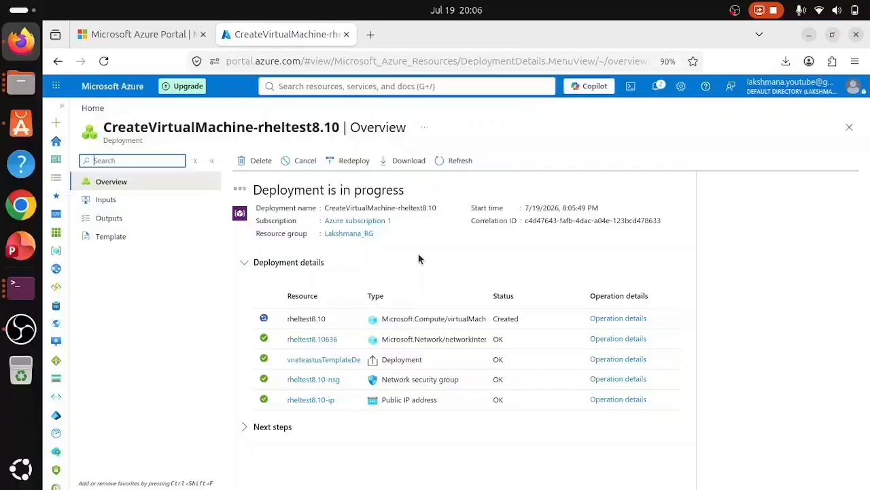
left_click(262, 263)
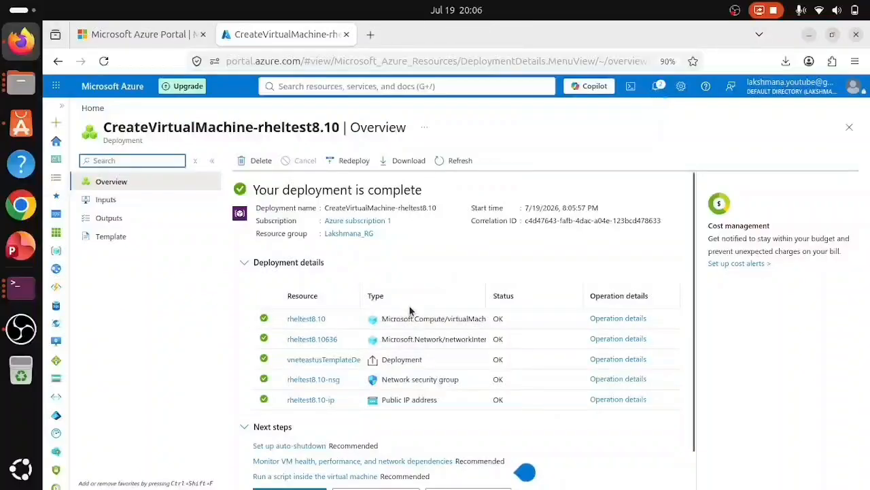
- Find Virtual machines via search and open the running rheltest8.10 VM's overview
left_click(303, 86)
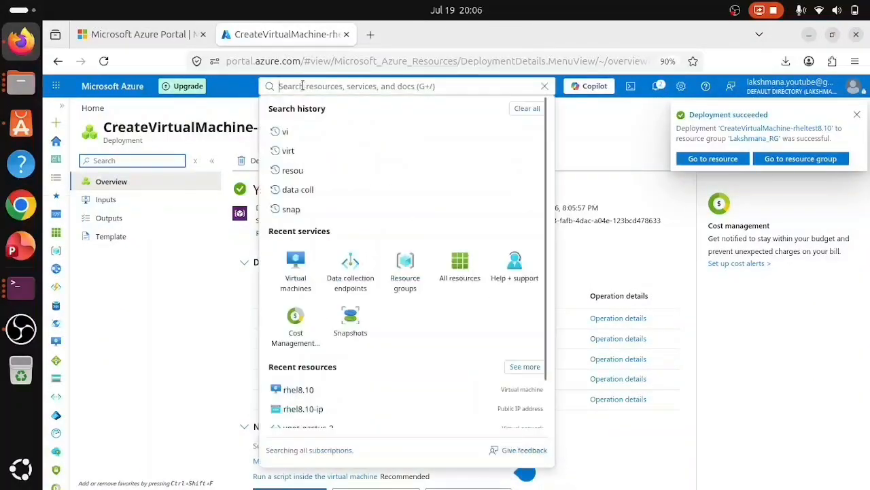
type("vi")
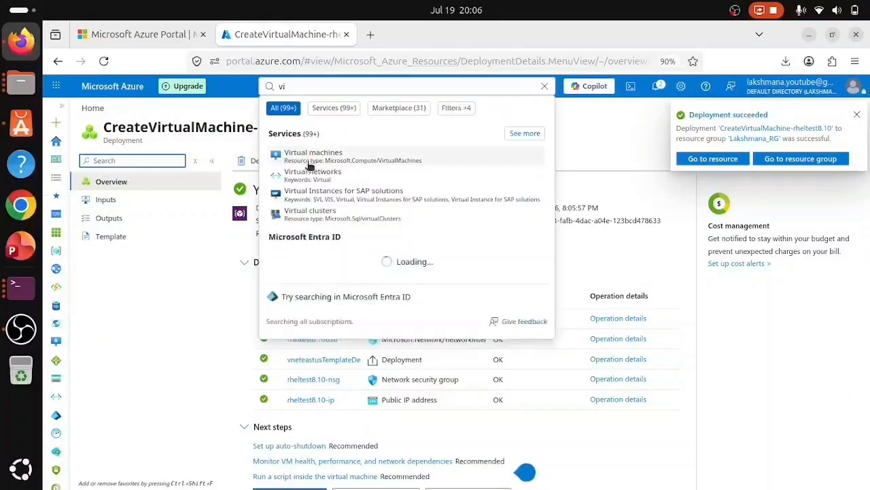
left_click(310, 165)
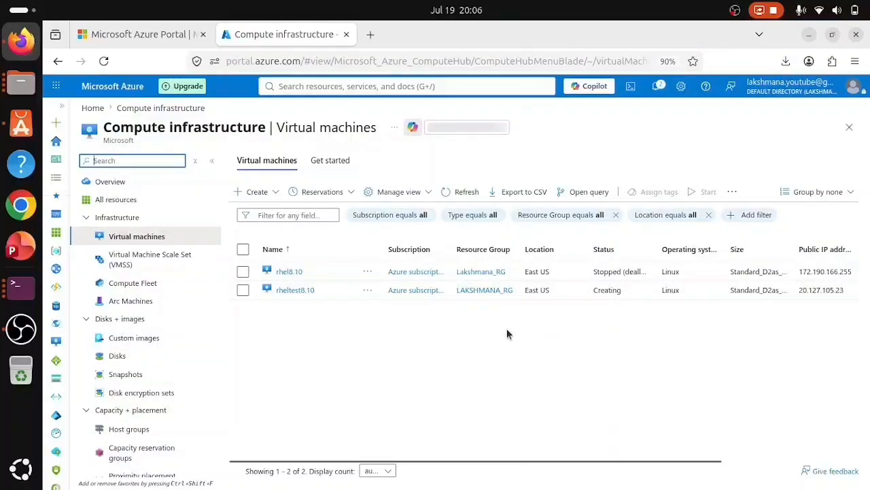
left_click(658, 87)
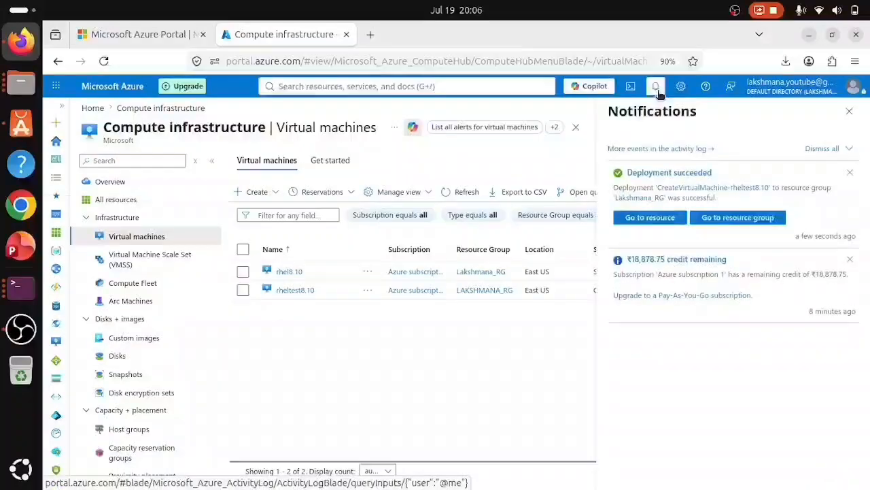
left_click(856, 114)
left_click(306, 292)
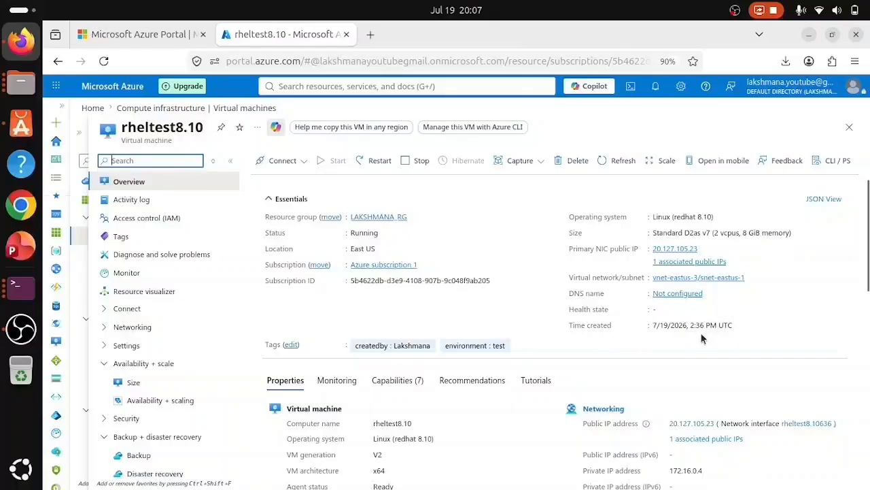
scroll(609, 354, "down", 3)
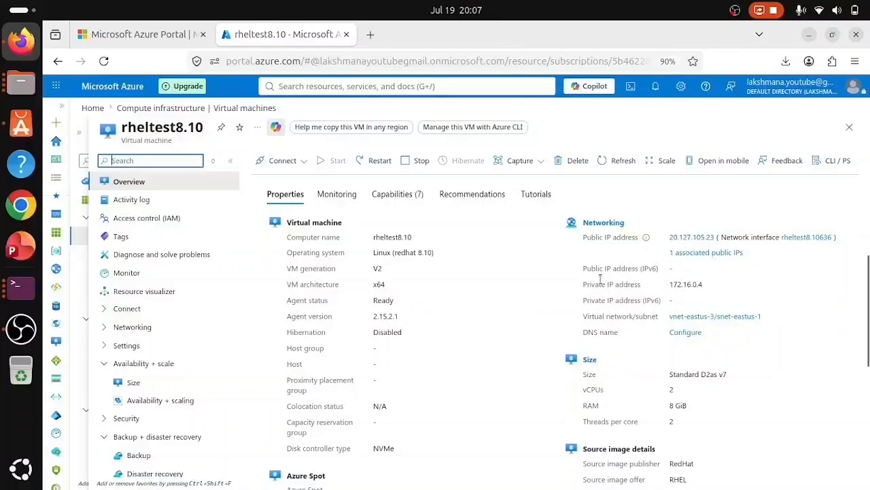
scroll(195, 389, "down", 5)
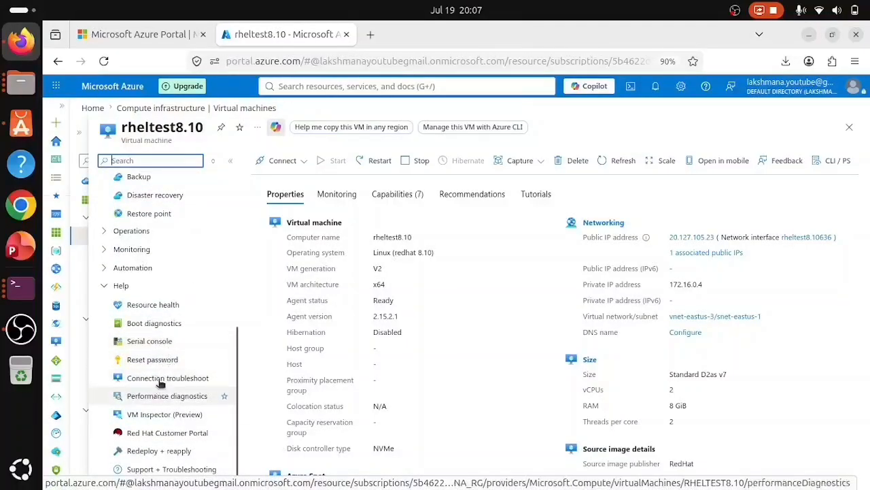
- Reset the admin user's password on rheltest8.10 and confirm success in Notifications
left_click(152, 364)
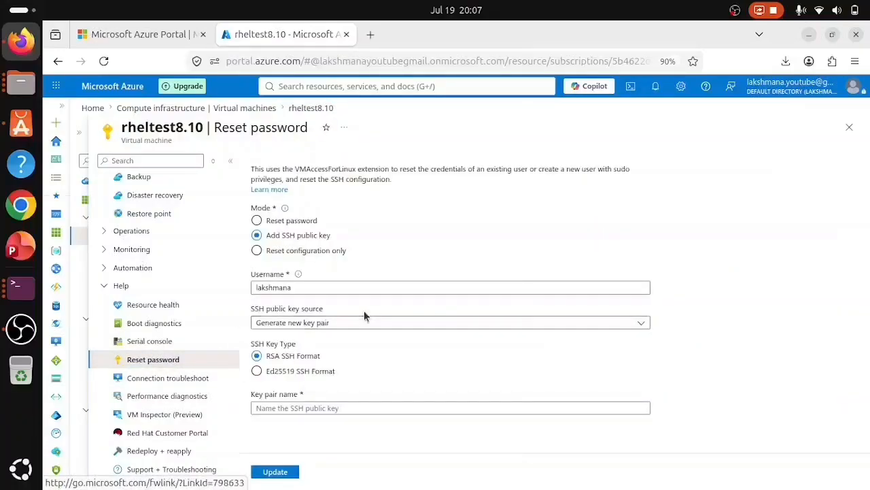
left_click(282, 224)
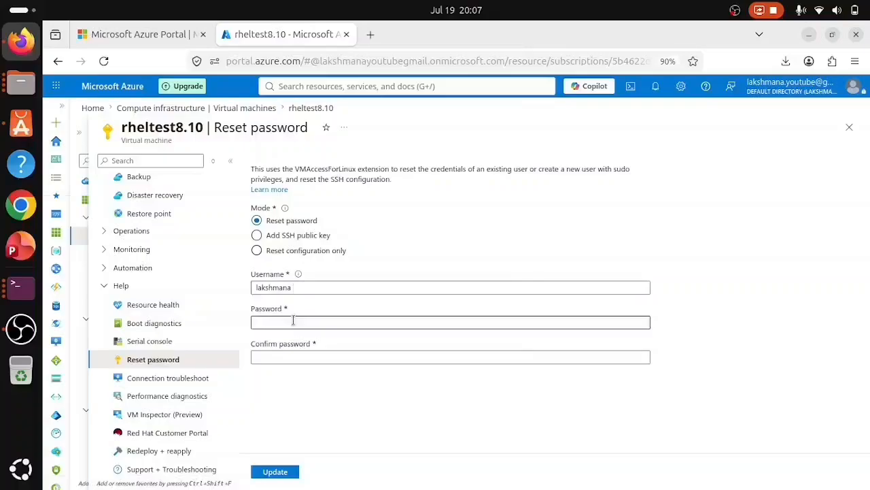
left_click(270, 323)
type("•")
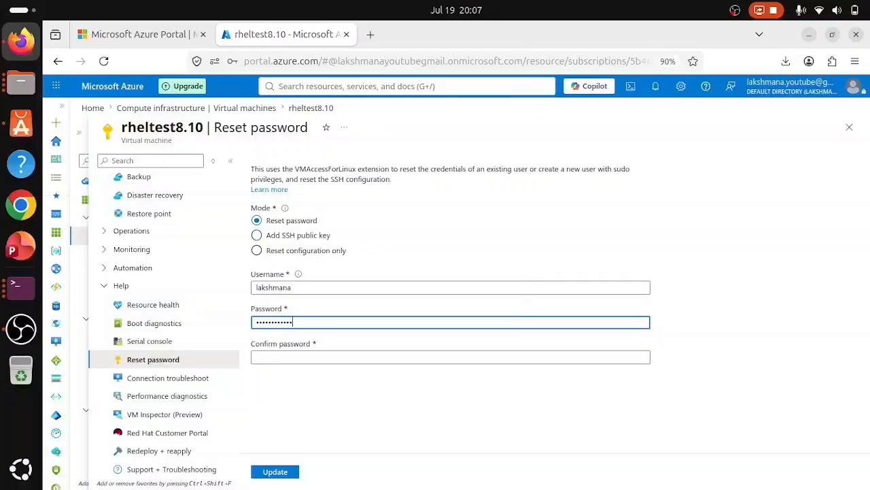
left_click(281, 356)
type("•••")
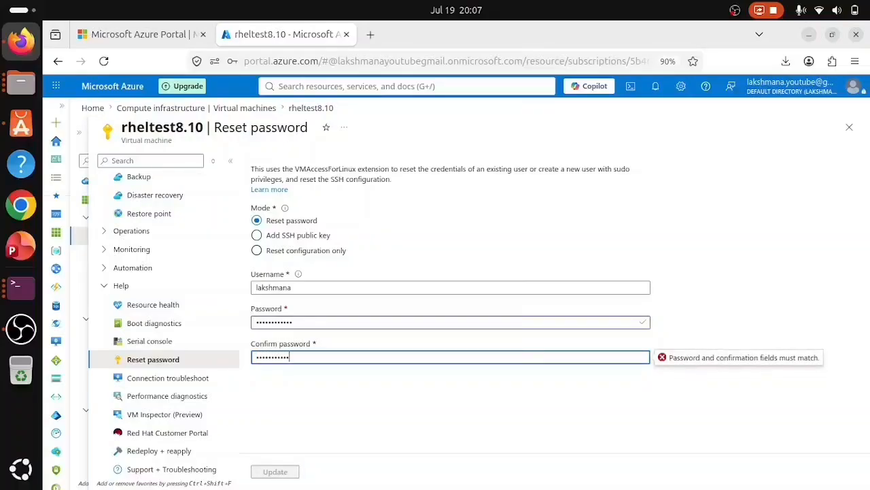
key("BackSpace")
key("BackSpace")
key("BackSpace")
key("BackSpace")
key("BackSpace")
key("BackSpace")
key("BackSpace")
key("BackSpace")
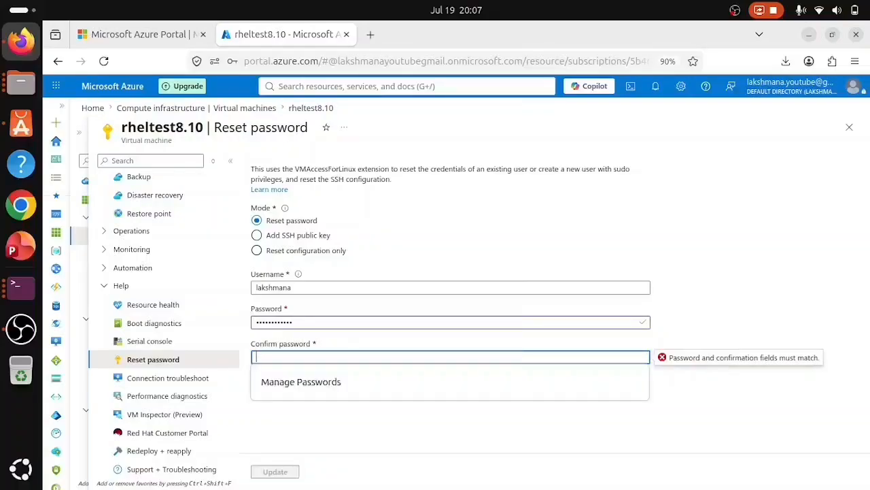
type("••••••••••")
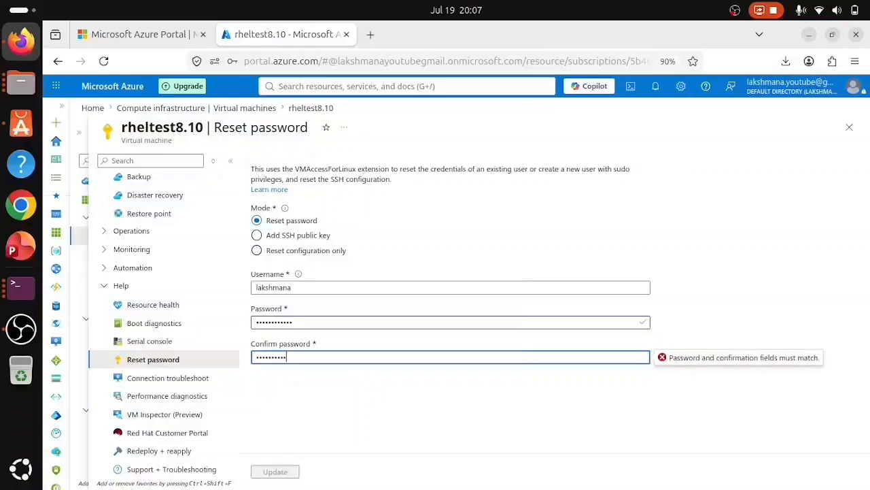
type("••")
left_click(275, 474)
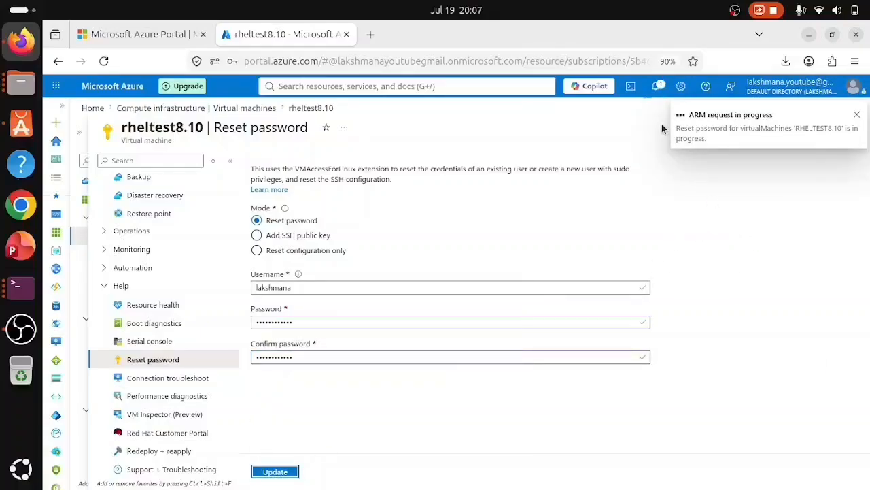
left_click(658, 87)
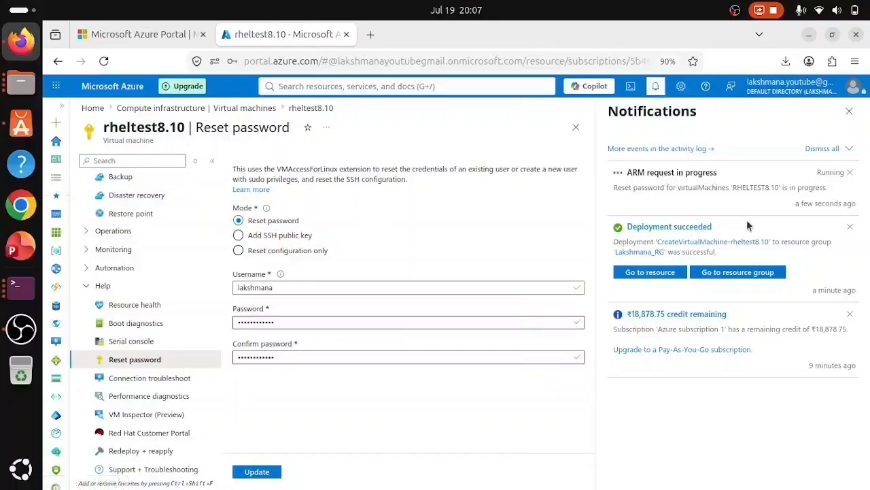
left_click(850, 314)
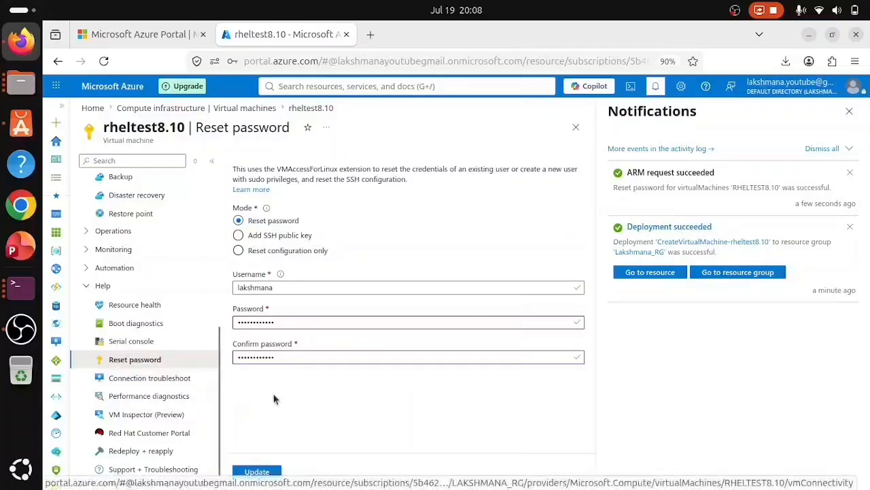
- Launch PuTTY and copy the VM's public IP 20.127.105.23 from its overview
left_click(21, 469)
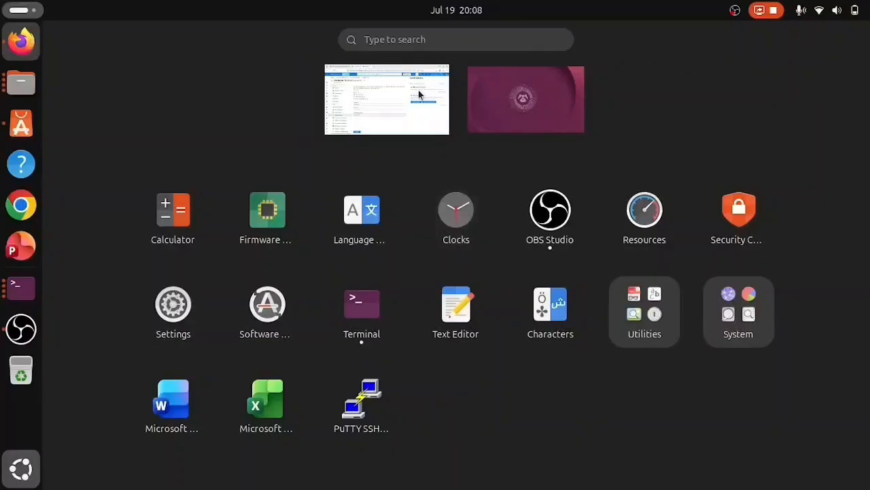
type("pu")
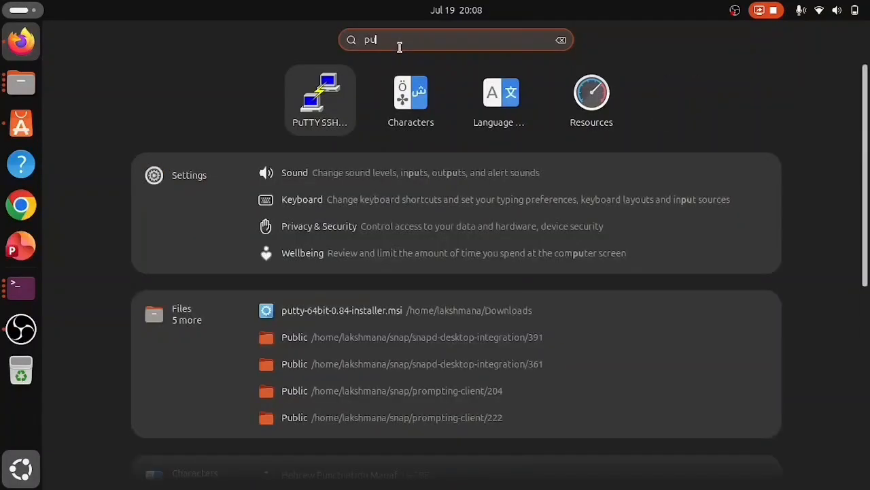
left_click(341, 81)
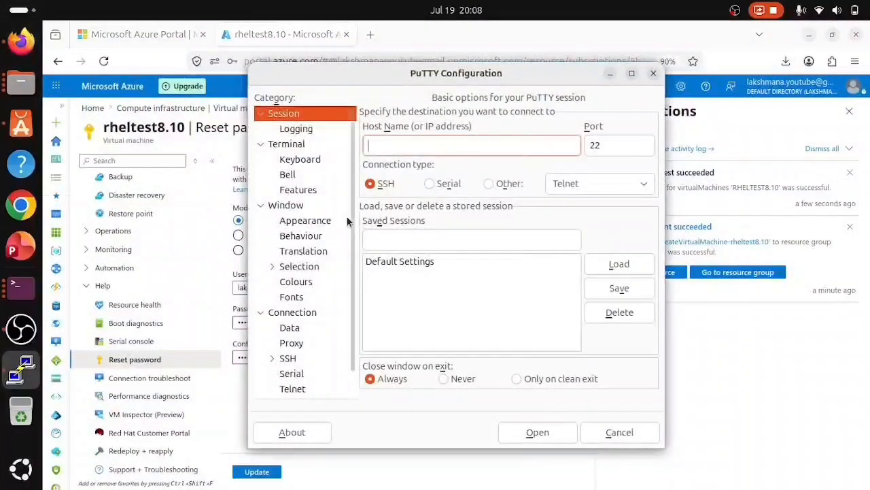
scroll(136, 293, "up", 5)
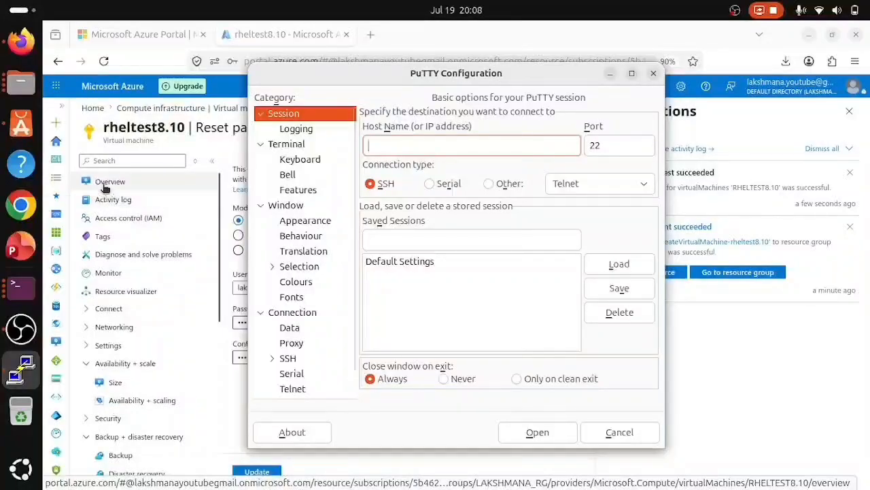
left_click(112, 181)
left_click(850, 112)
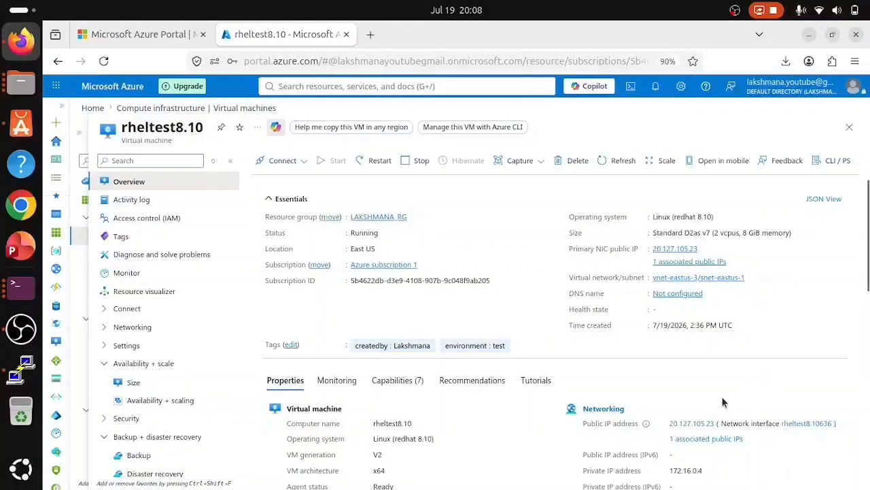
scroll(723, 402, "down", 3)
left_click_drag(669, 327, 715, 330)
key("ctrl+c")
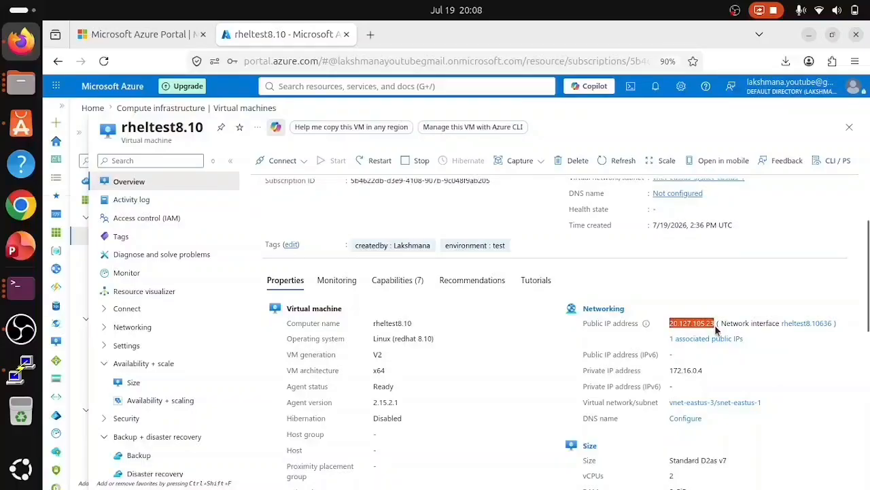
- Paste 20.127.105.23 as PuTTY's host name, remove the stray character, and connect
left_click(809, 34)
key("ctrl+v")
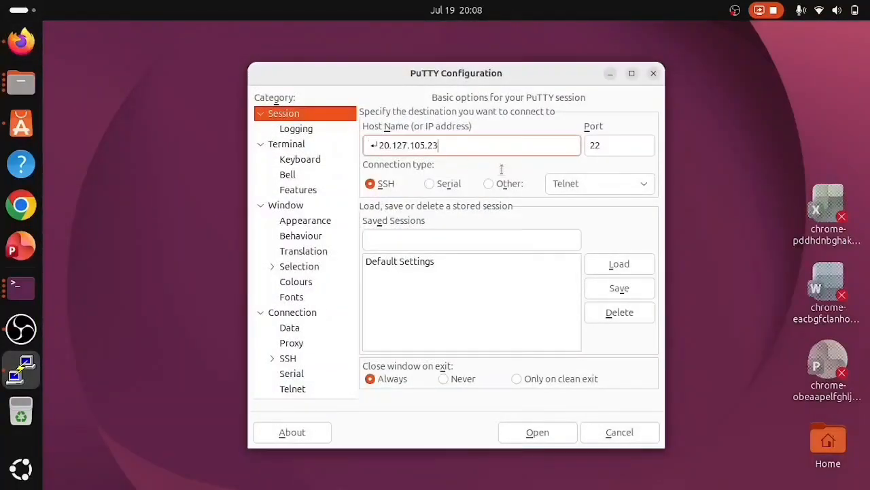
left_click(381, 145)
key("BackSpace")
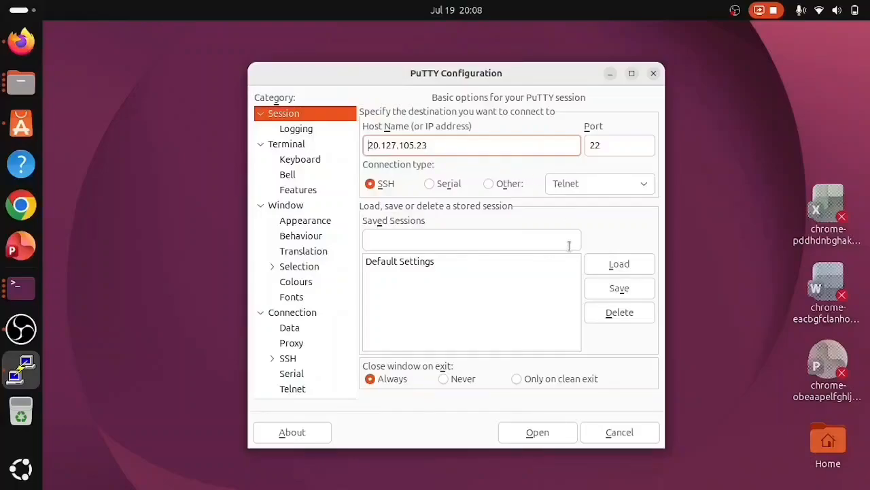
left_click(537, 435)
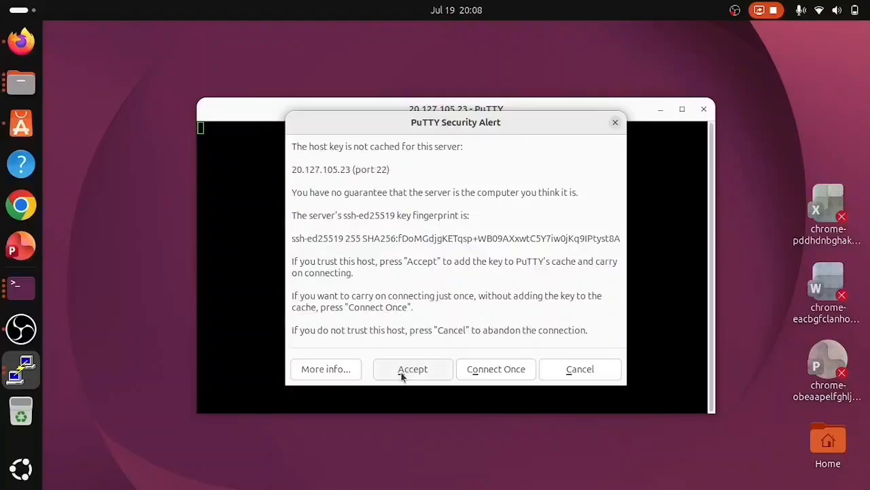
- Accept the host key and log in with the VM's admin username and password
left_click(401, 372)
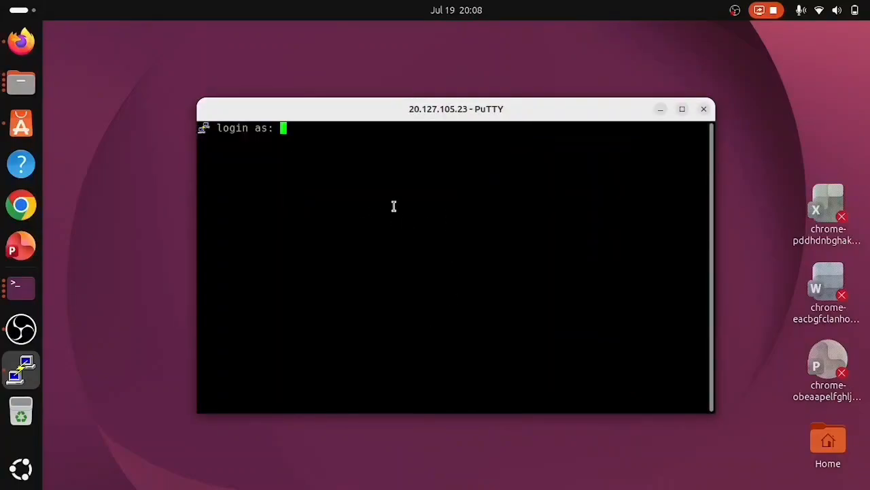
type("lakshmana")
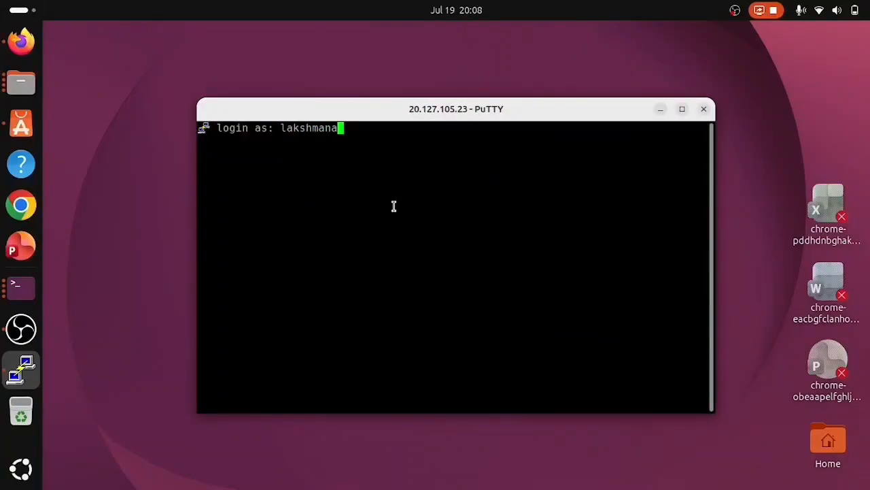
key("Return")
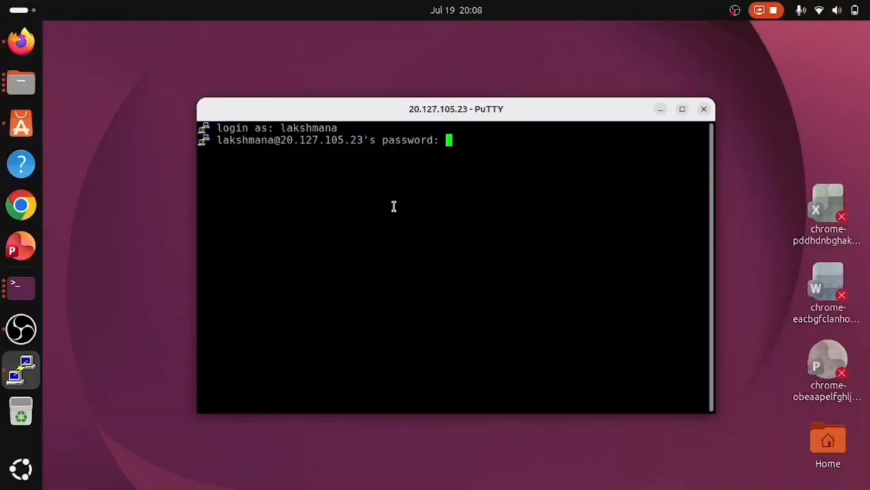
key("Return")
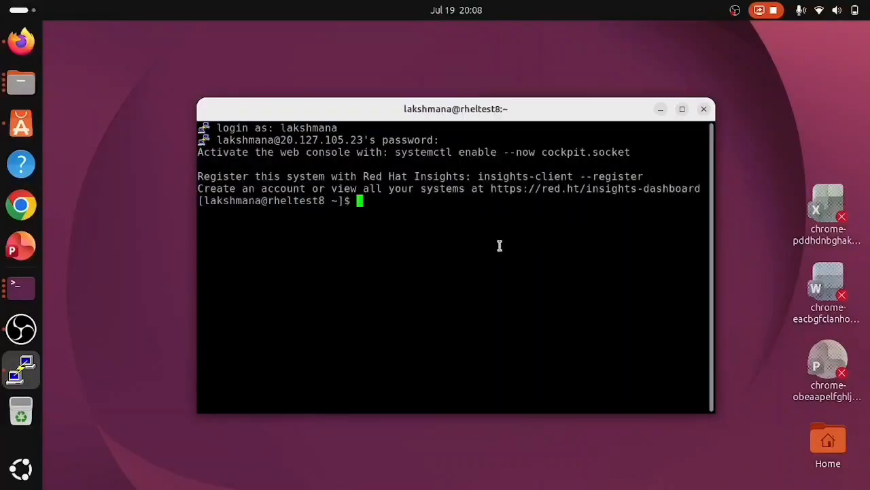
- Clear and maximize the terminal, then run cat /etc/os-release showing RHEL 8.10
key("ctrl+l")
left_click(682, 108)
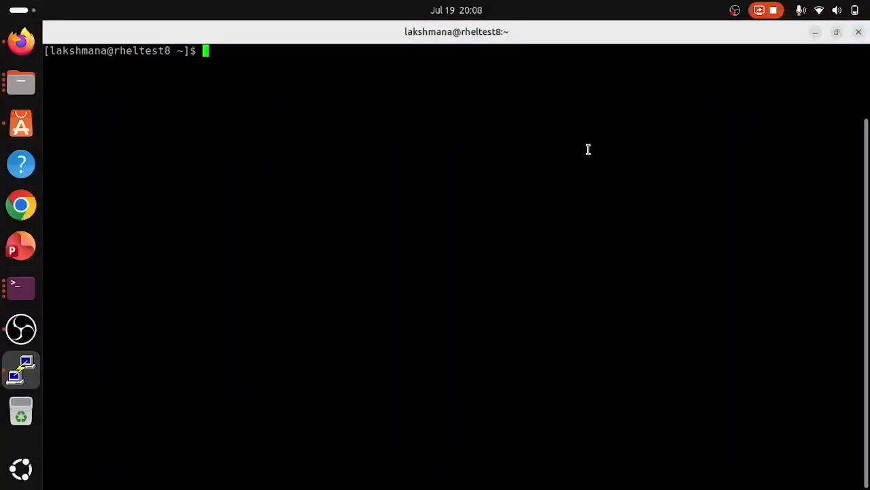
key("Return")
key("Return")
key("Return")
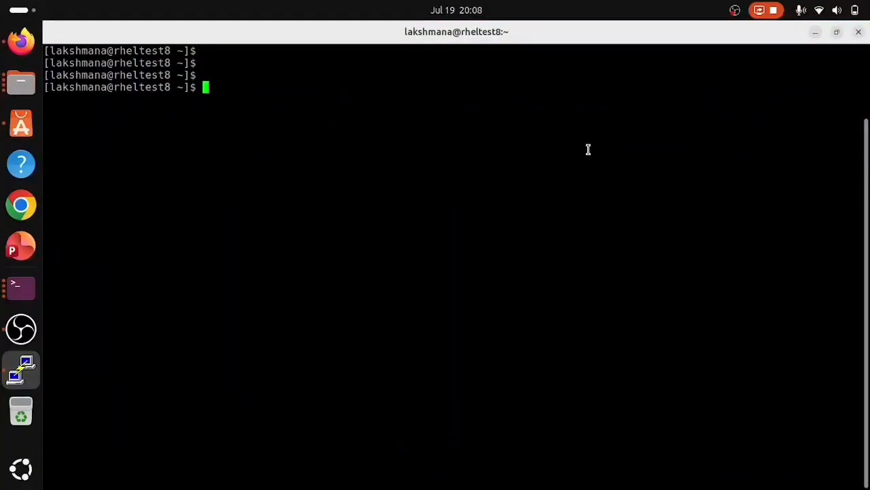
type("cat /et")
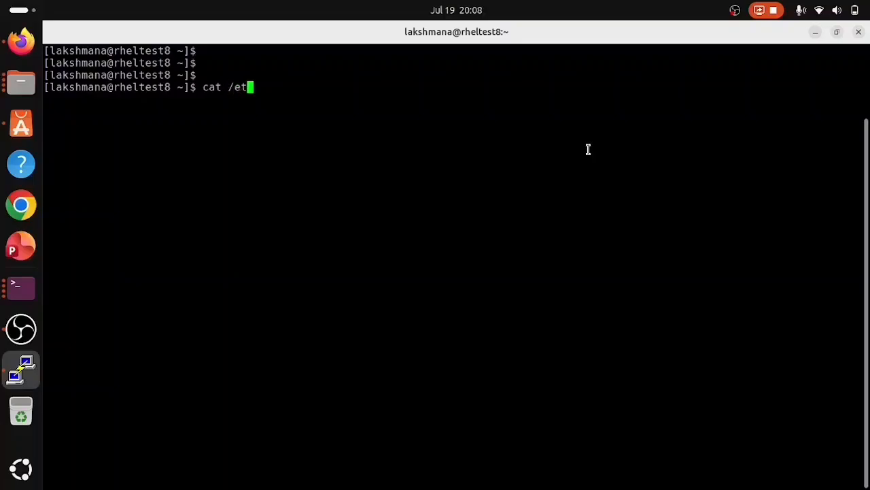
type("c/")
key("ctrl+a")
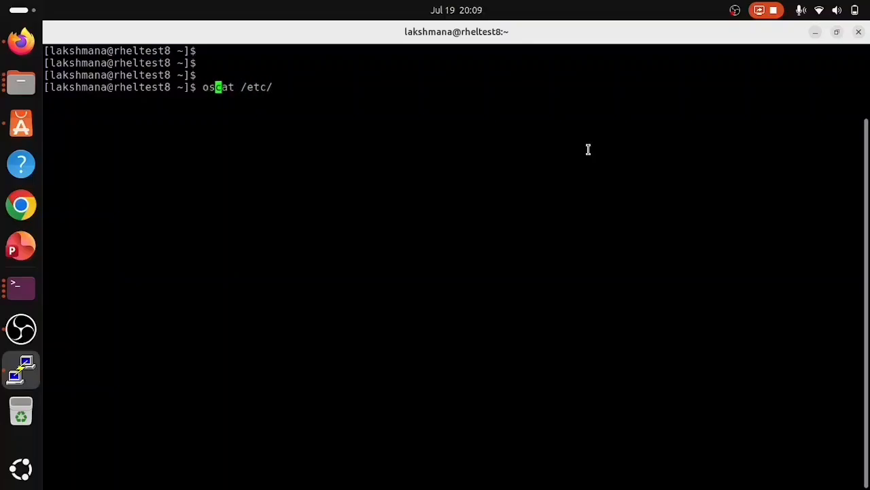
key("Right")
key("Right")
key("Right")
key("Right")
key("Right")
key("Right")
key("Right")
key("Right")
key("Right")
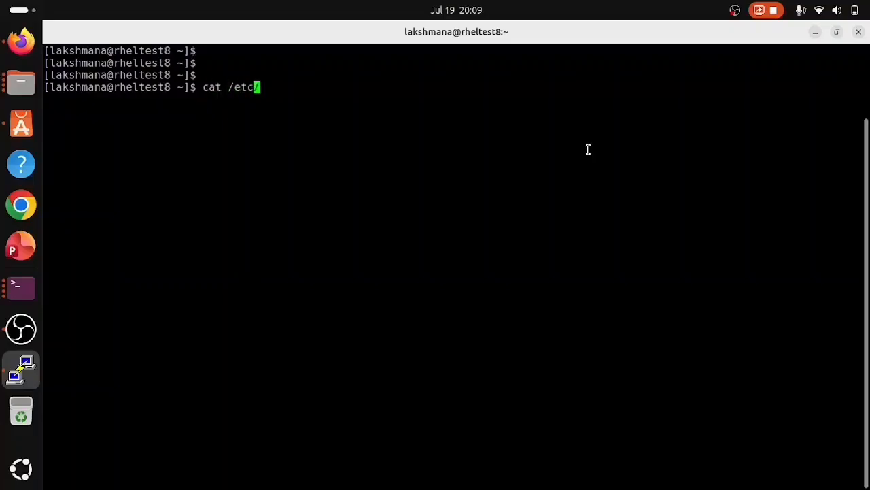
type("os-release")
key("Return")
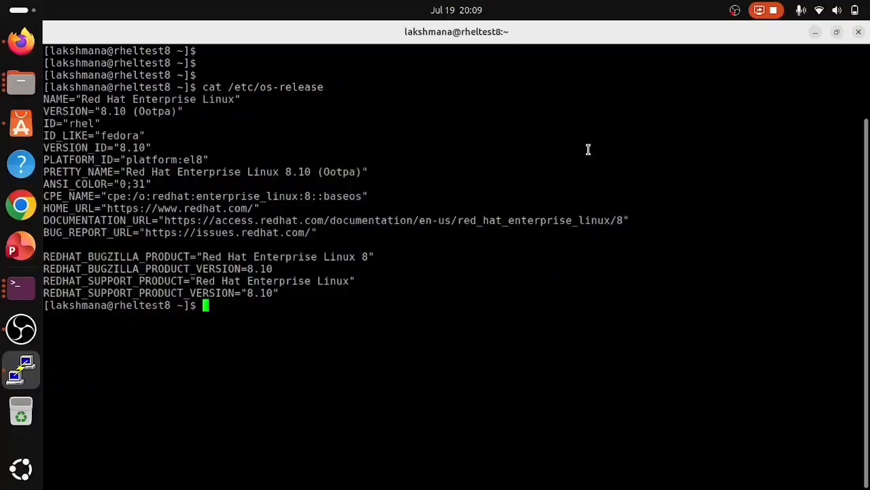